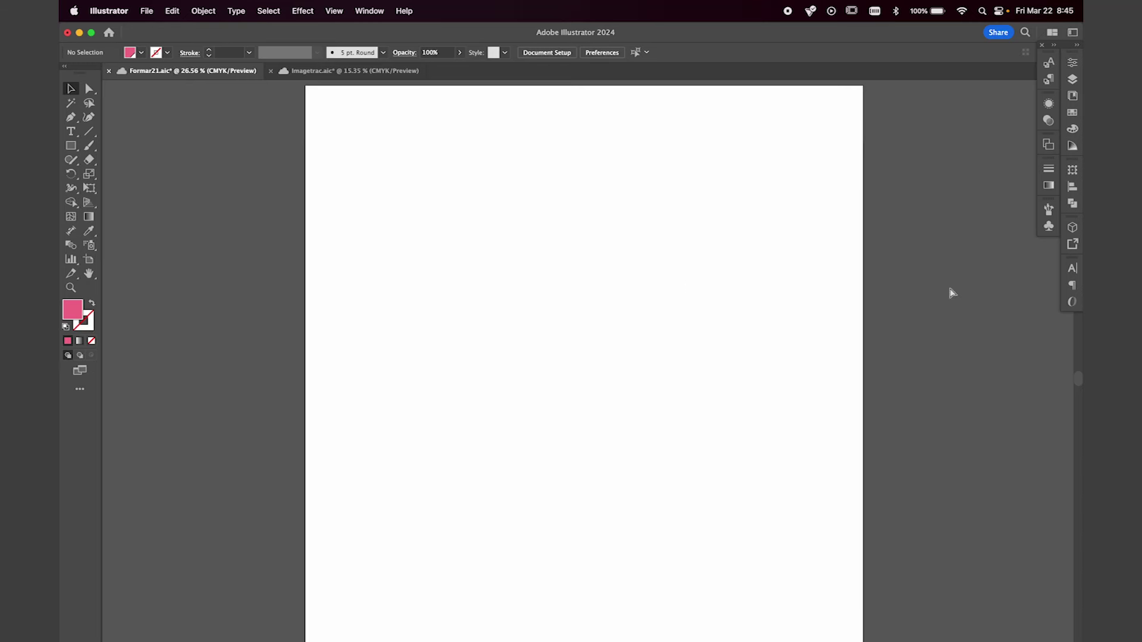
Place Greek_Pik.png, scale it up to fill much of the page, and image-trace it
{"action": "key", "text": "super+v"}
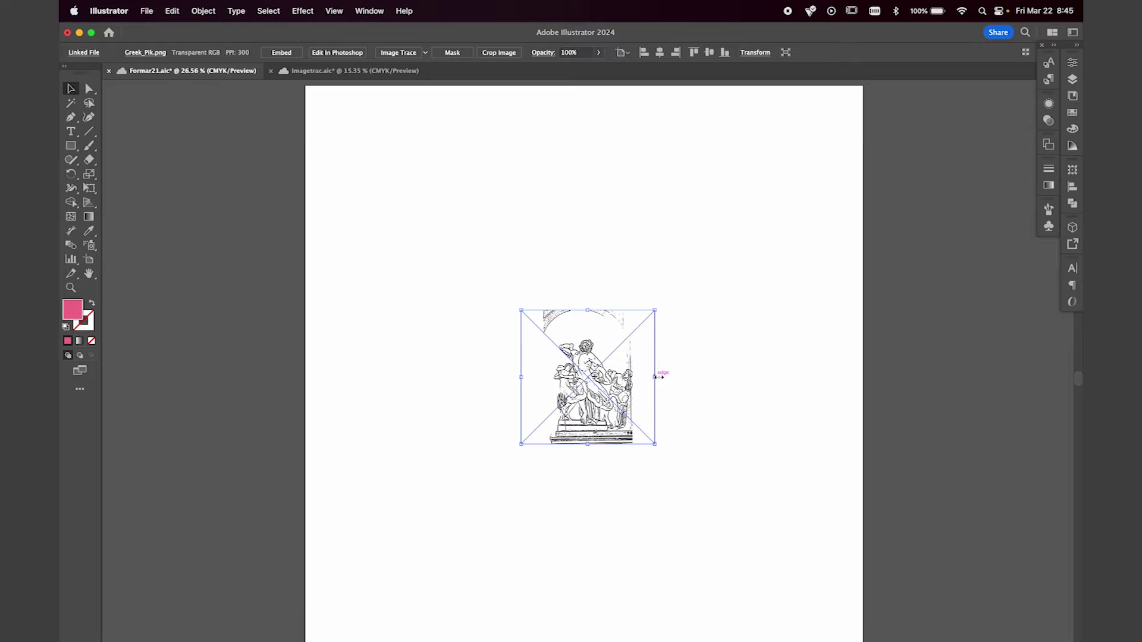
{"action": "left_click_drag", "start_coordinate": [657, 377], "coordinate": [785, 402]}
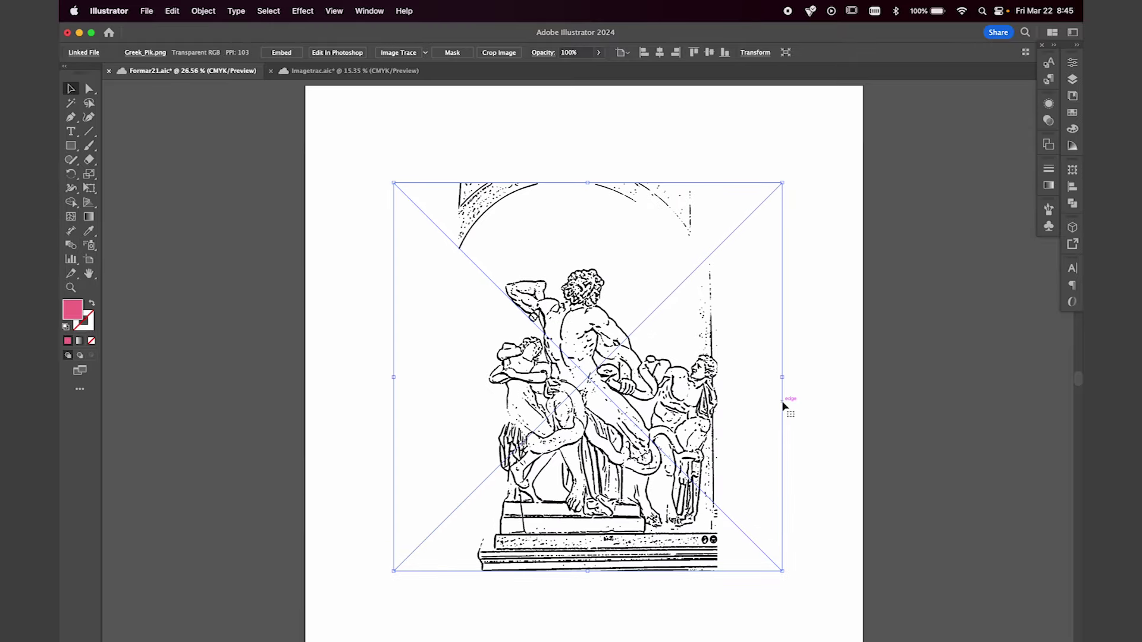
{"action": "left_click", "coordinate": [398, 52]}
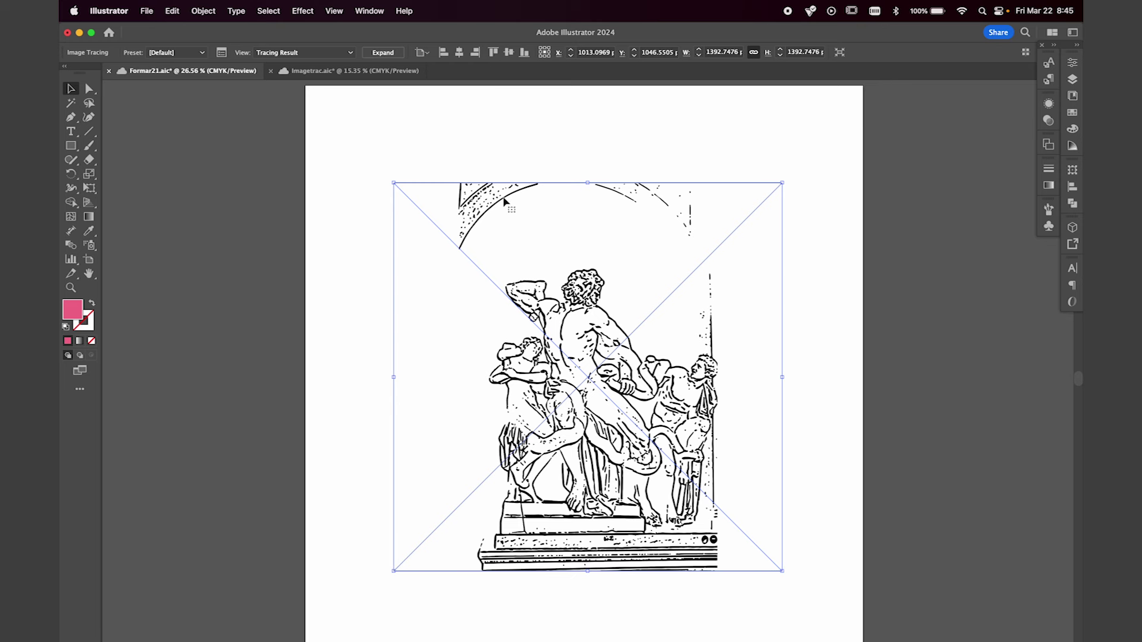
Retrace the statue with Ignore Color enabled so only black lines remain, then expand it
{"action": "left_click", "coordinate": [369, 11]}
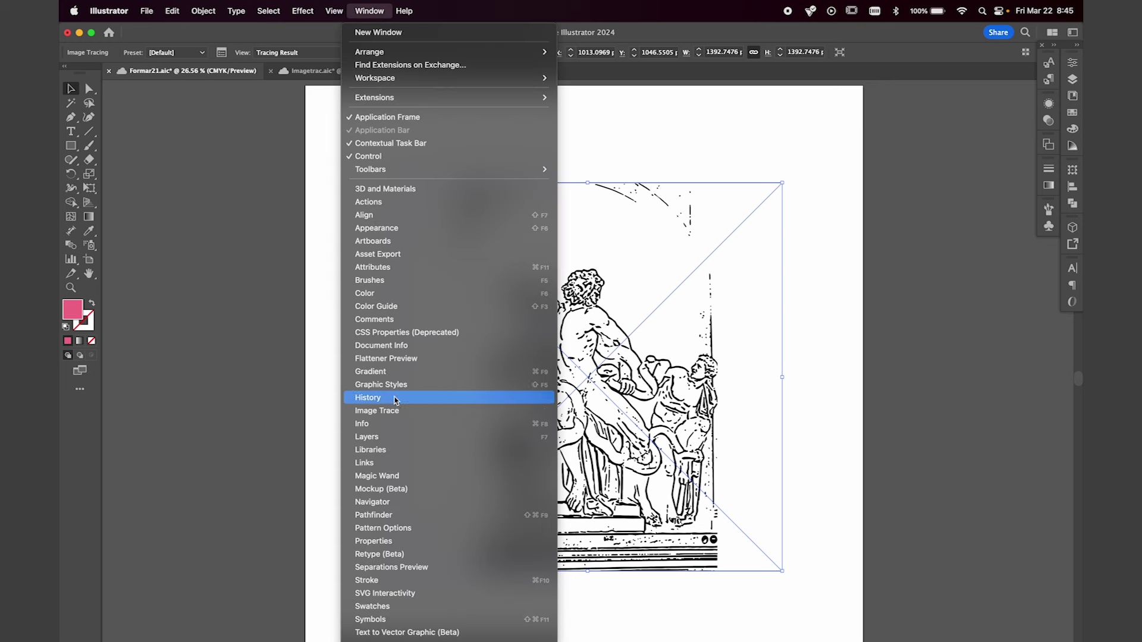
{"action": "left_click", "coordinate": [419, 416]}
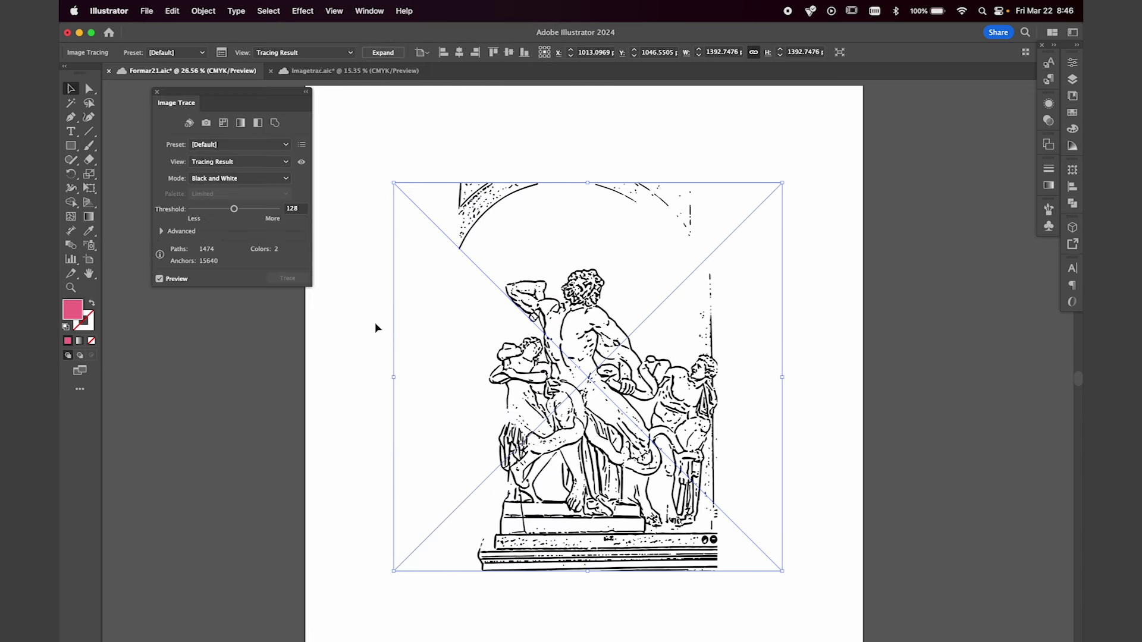
{"action": "left_click", "coordinate": [161, 232]}
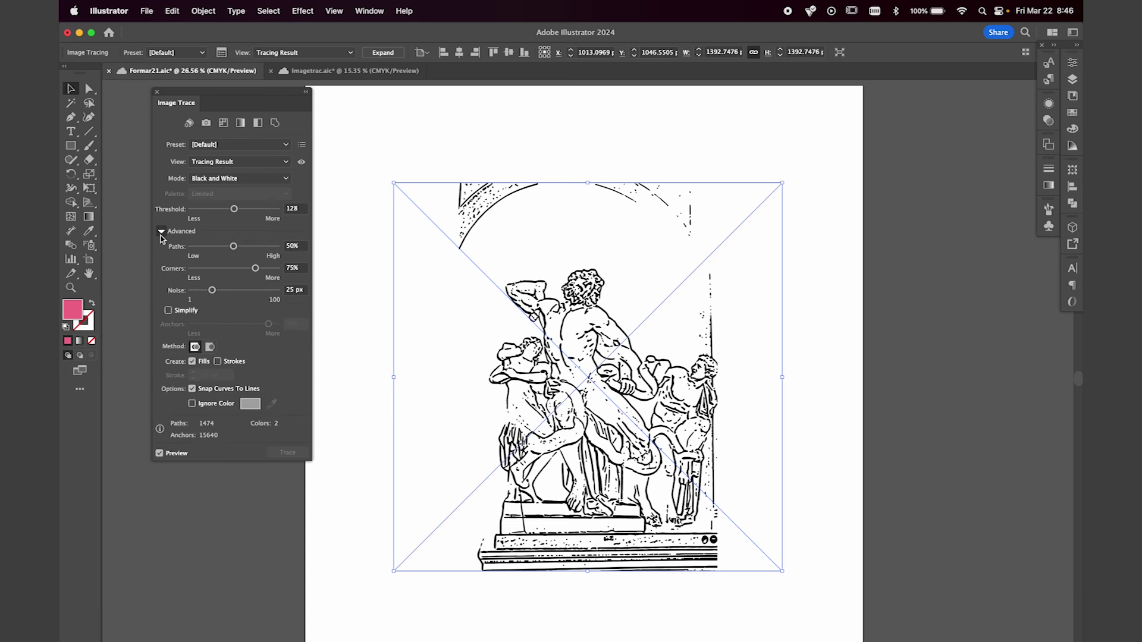
{"action": "left_click", "coordinate": [192, 403]}
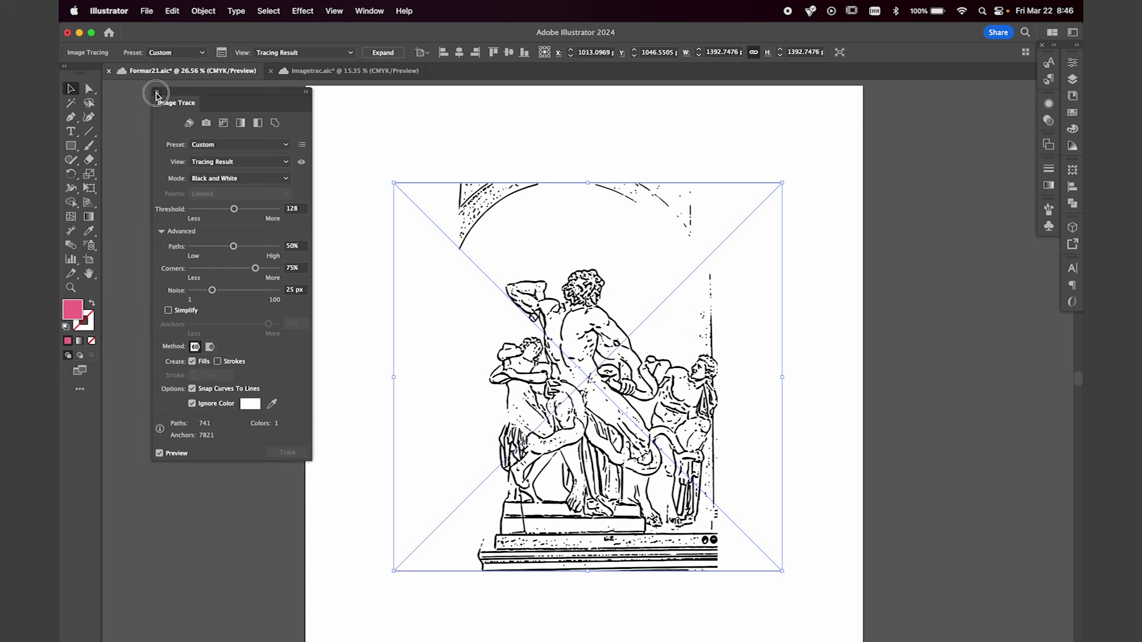
{"action": "left_click", "coordinate": [157, 92]}
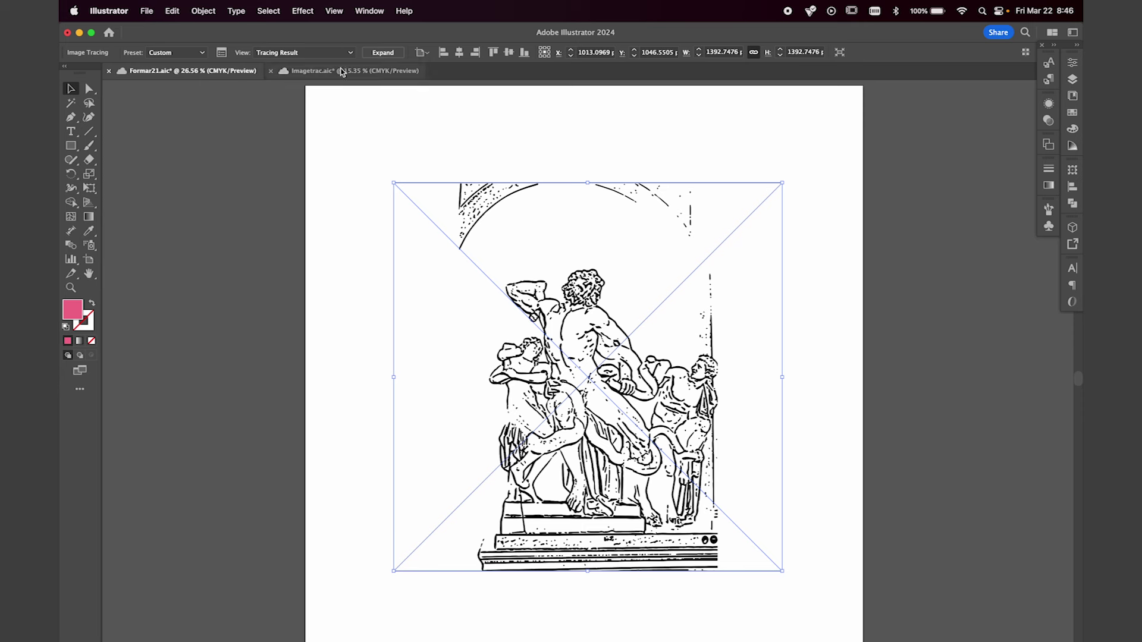
{"action": "left_click", "coordinate": [383, 53]}
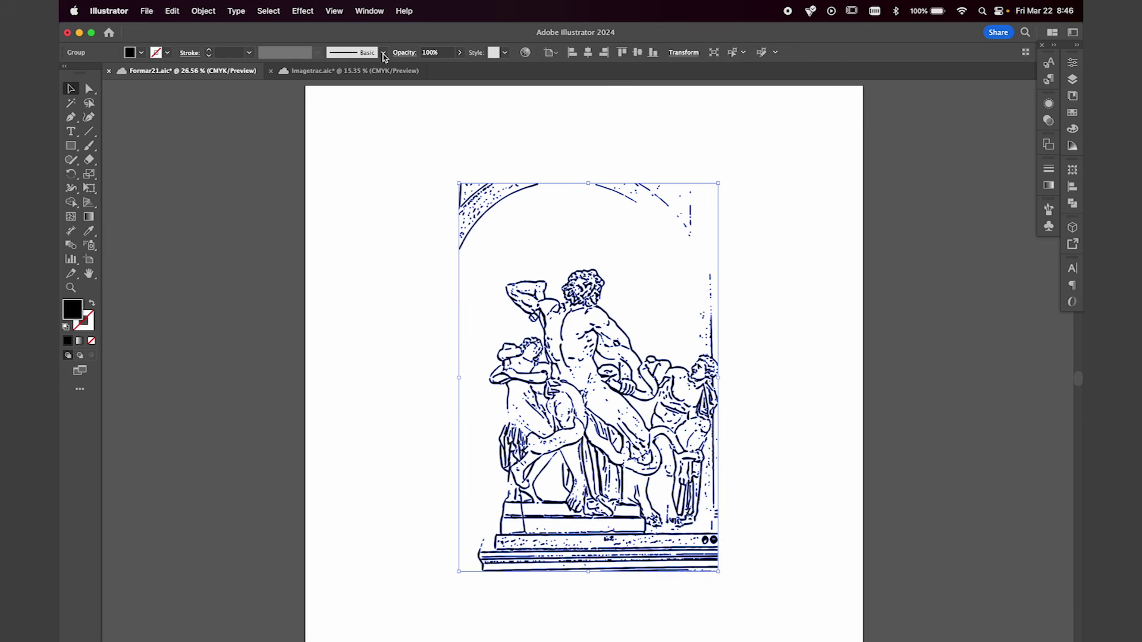
Create a 2000 × 2000 px rectangle on the artboard
{"action": "left_click", "coordinate": [407, 125]}
{"action": "key", "text": "m"}
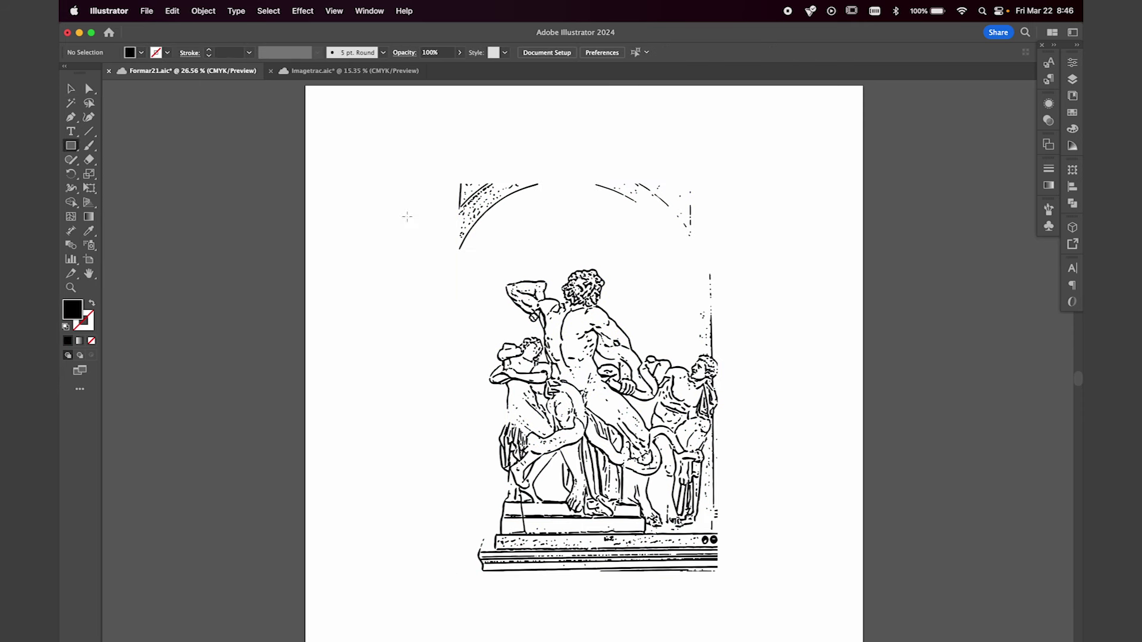
{"action": "left_click", "coordinate": [416, 270]}
{"action": "type", "text": "2000"}
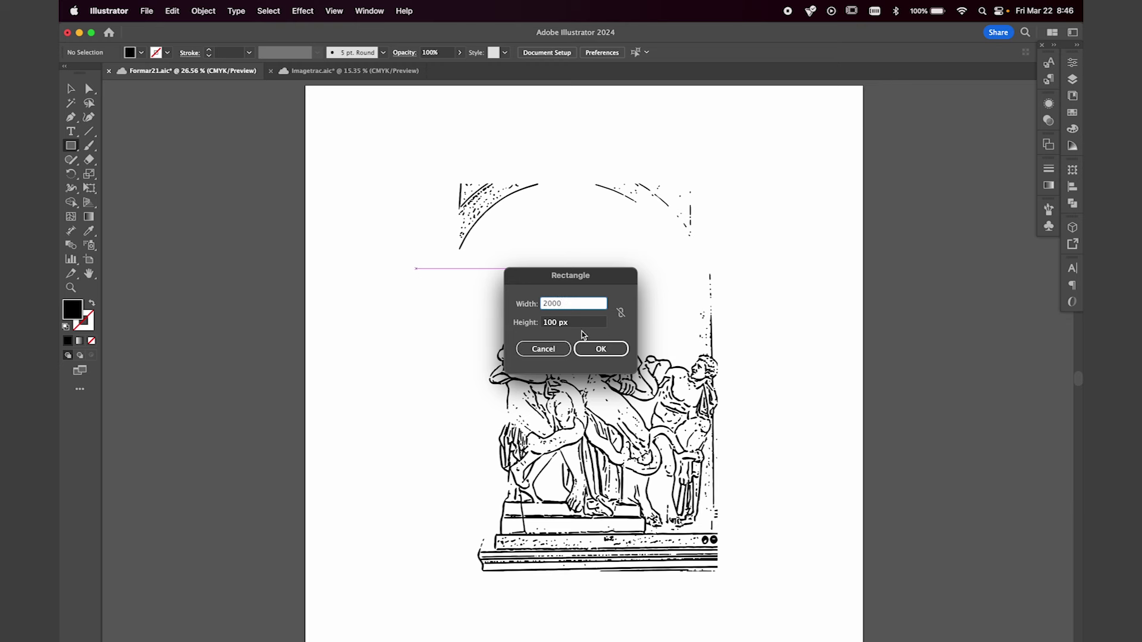
{"action": "key", "text": "Tab"}
{"action": "type", "text": "2"}
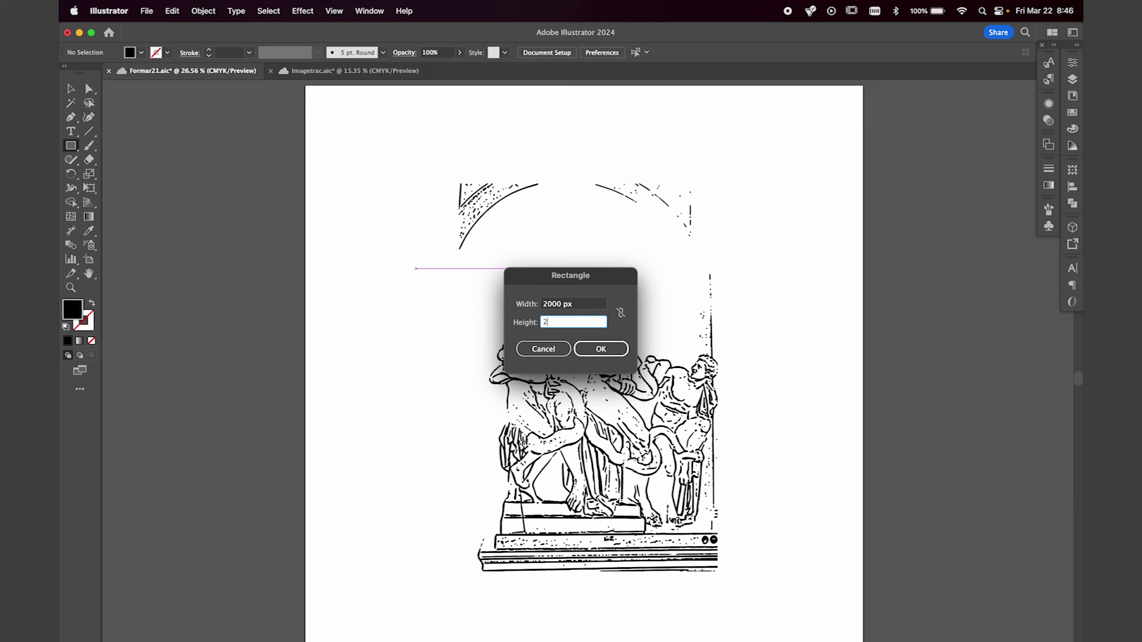
{"action": "type", "text": "000"}
{"action": "key", "text": "Return"}
Align the rectangle to the artboard so it covers the whole page
{"action": "key", "text": "v"}
{"action": "left_click", "coordinate": [588, 52]}
{"action": "left_click", "coordinate": [638, 53]}
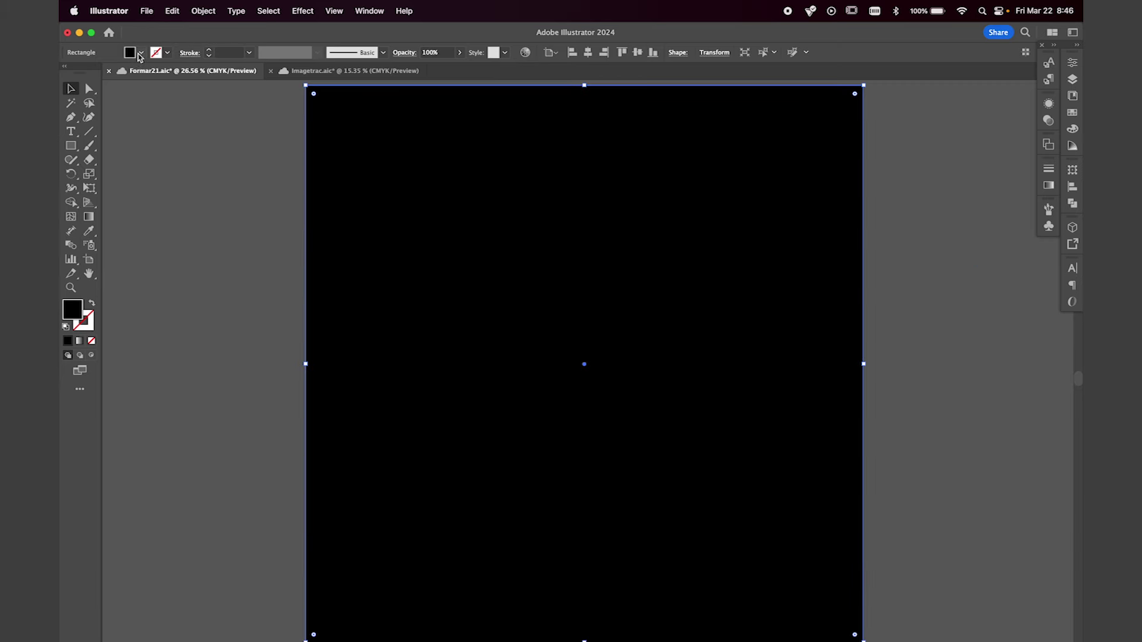
{"action": "left_click", "coordinate": [141, 53]}
Fill the background rectangle pale yellow
{"action": "left_click", "coordinate": [75, 81]}
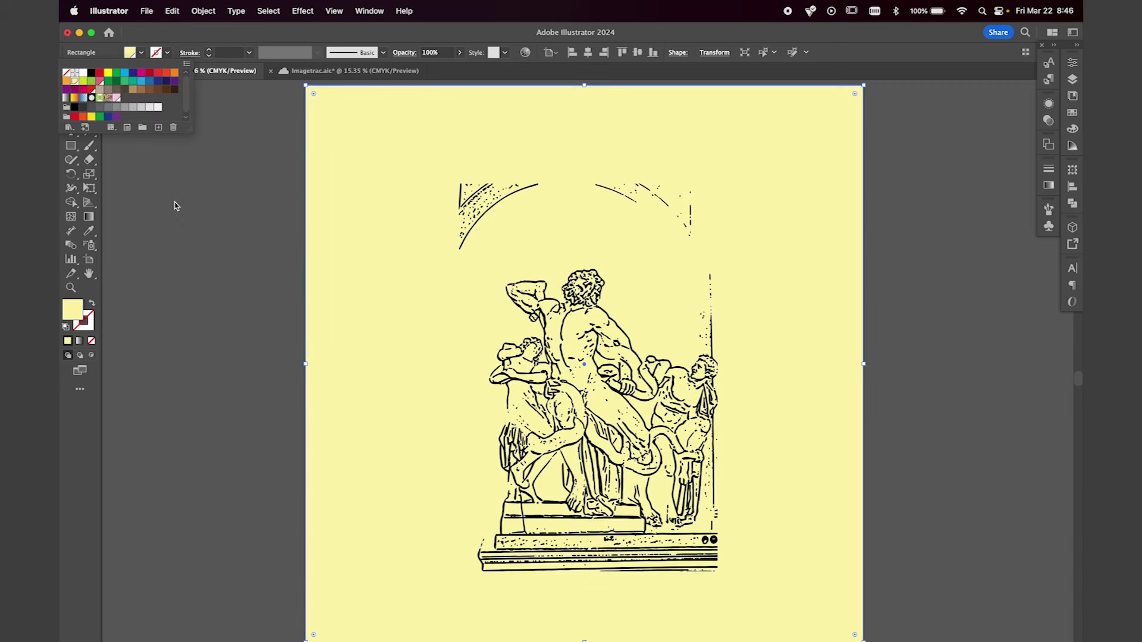
{"action": "left_click", "coordinate": [177, 205]}
{"action": "left_click", "coordinate": [199, 225]}
Fill the traced statue pink (C=0 M=70 Y=23 K=0)
{"action": "left_click", "coordinate": [634, 354]}
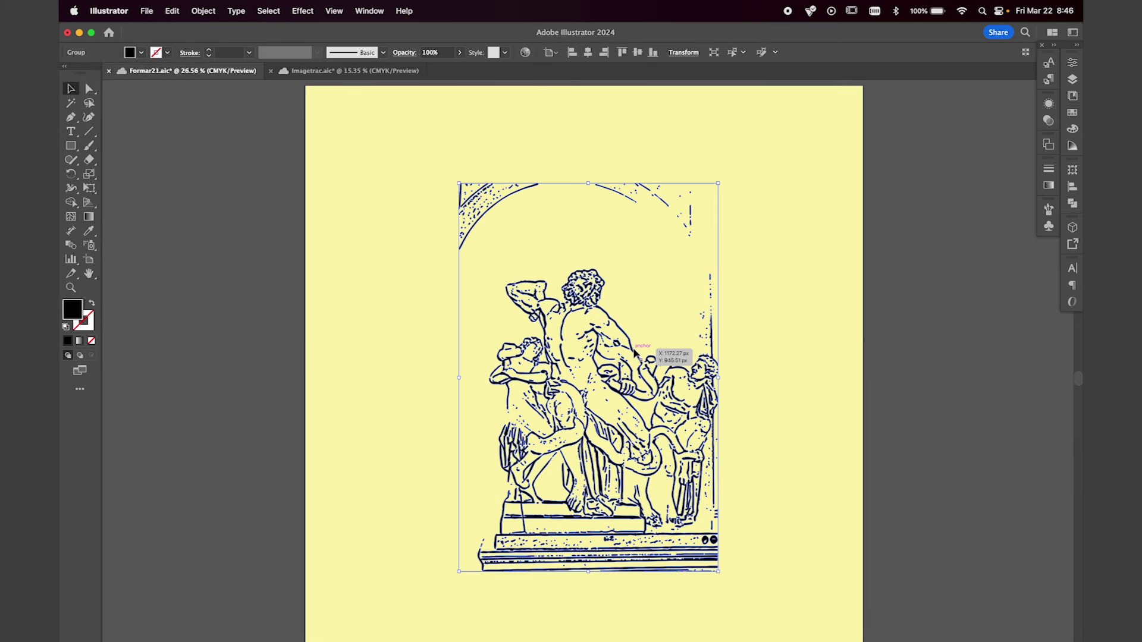
{"action": "left_click", "coordinate": [142, 53]}
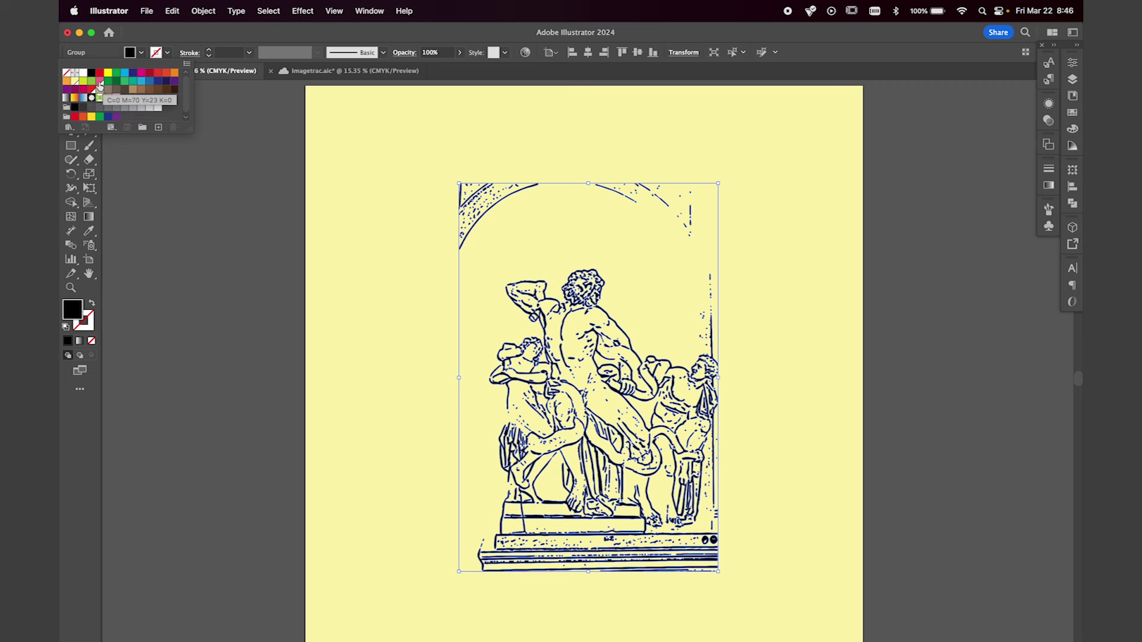
{"action": "left_click", "coordinate": [99, 86]}
{"action": "left_click", "coordinate": [760, 255]}
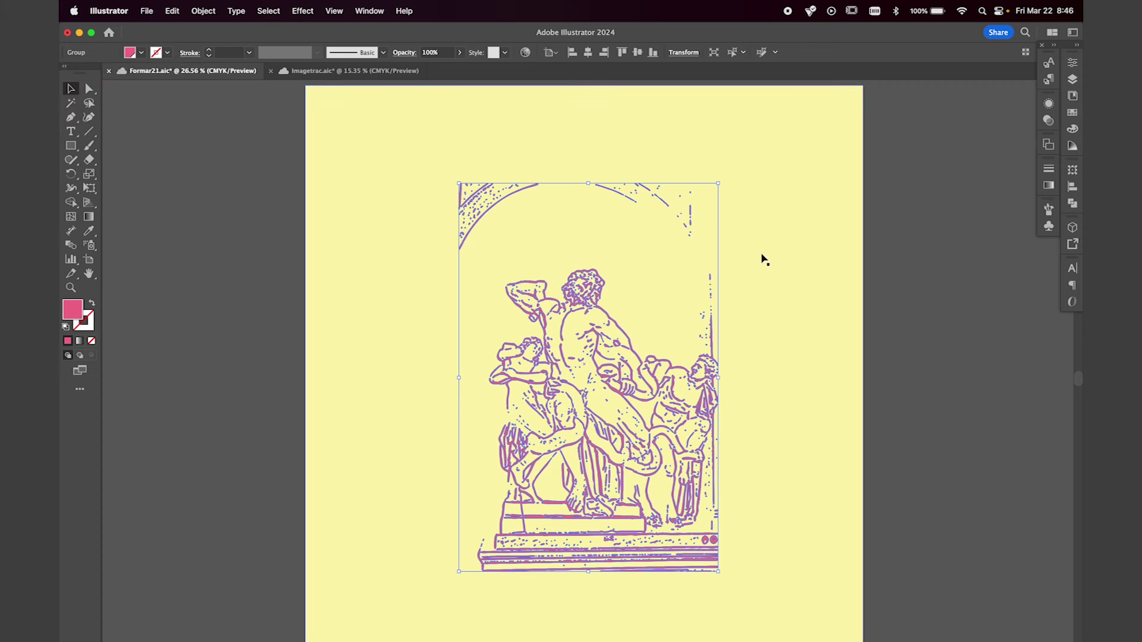
{"action": "left_click", "coordinate": [762, 257]}
{"action": "left_click", "coordinate": [711, 339]}
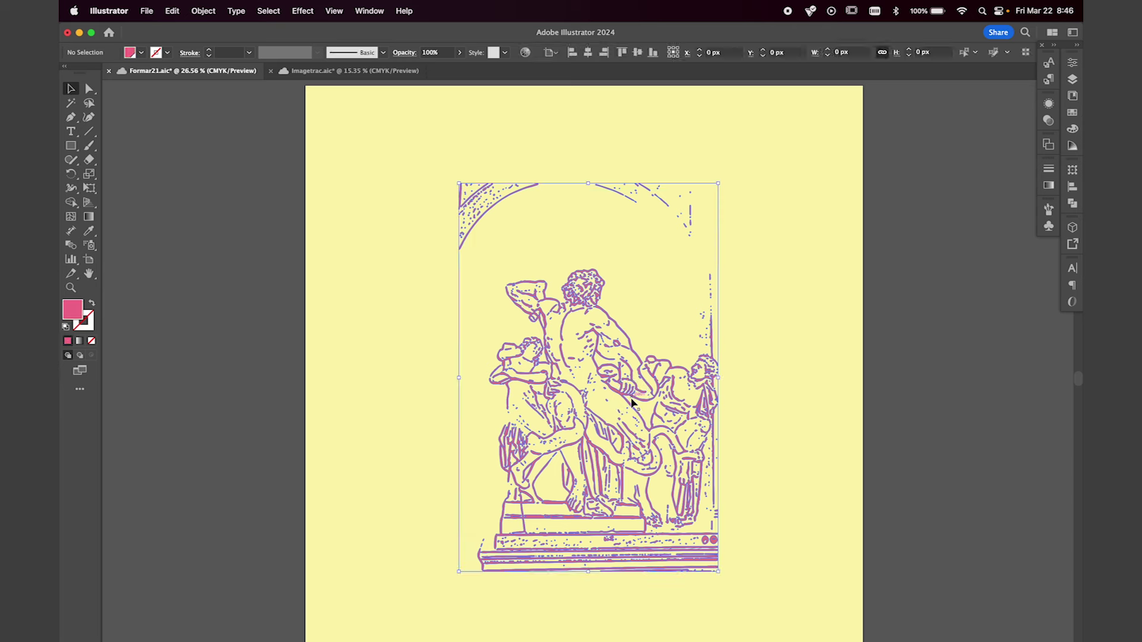
Delete the arch fragments and the stray vertical line above the statue
{"action": "key", "text": "a"}
{"action": "left_click_drag", "start_coordinate": [419, 134], "coordinate": [771, 265]}
{"action": "key", "text": "Delete"}
{"action": "left_click_drag", "start_coordinate": [696, 262], "coordinate": [733, 359]}
{"action": "key", "text": "Delete"}
{"action": "key", "text": "Delete"}
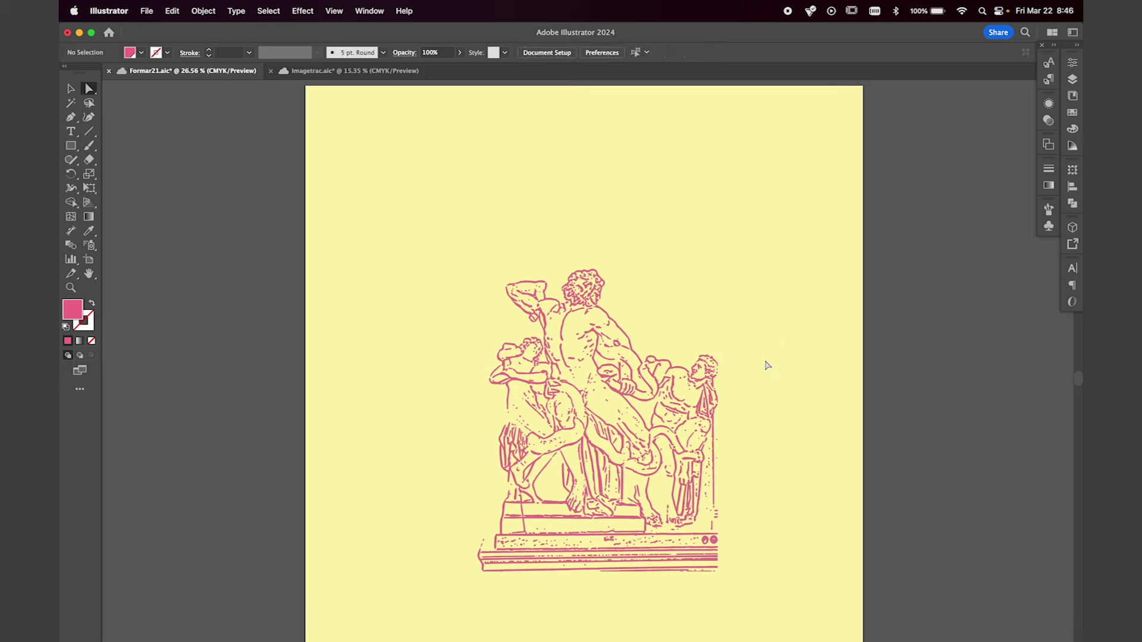
Move the statue left and down on the artboard
{"action": "key", "text": "v"}
{"action": "left_click_drag", "start_coordinate": [712, 434], "coordinate": [702, 474]}
{"action": "left_click", "coordinate": [598, 198]}
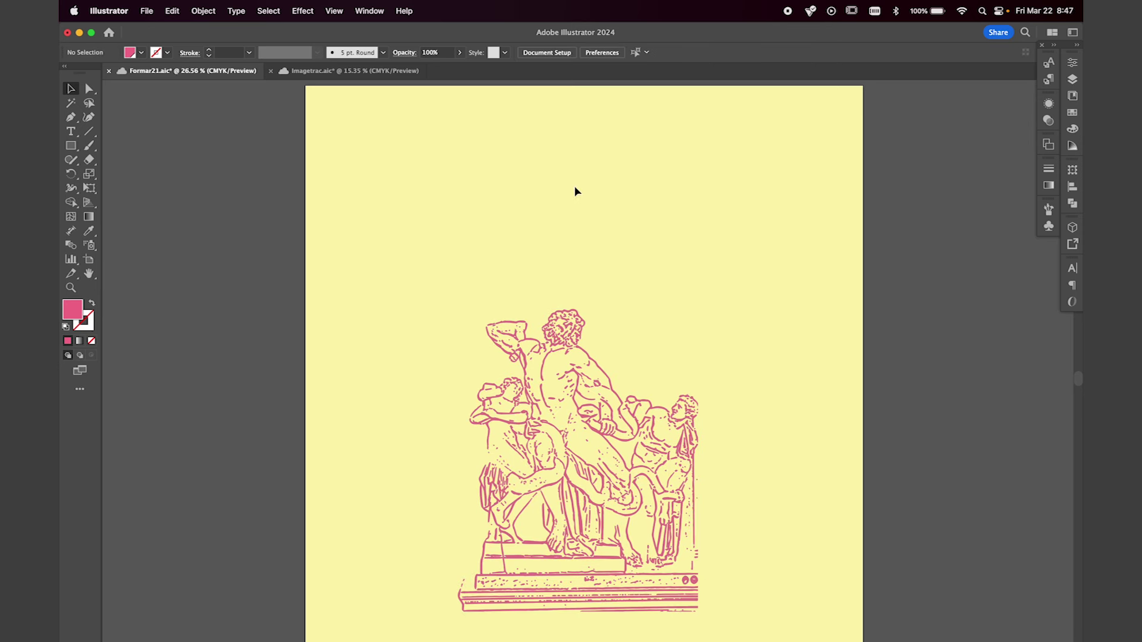
{"action": "key", "text": "t"}
{"action": "left_click", "coordinate": [525, 194]}
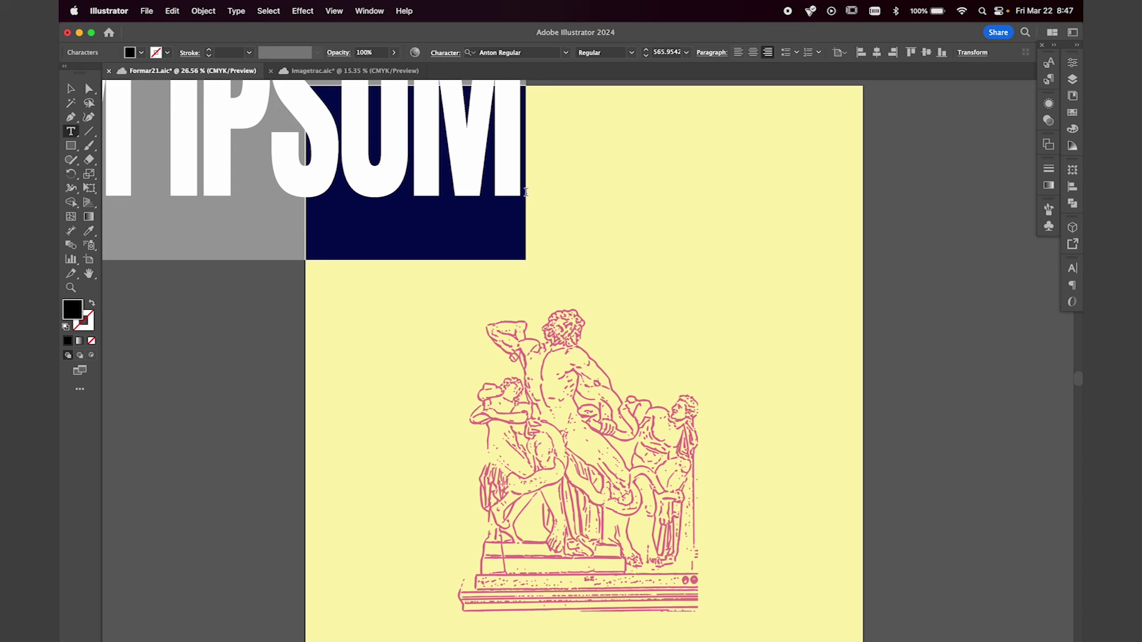
Type the heading 'ROME' and position it above the statue
{"action": "type", "text": "ROMW"}
{"action": "key", "text": "BackSpace"}
{"action": "type", "text": "E"}
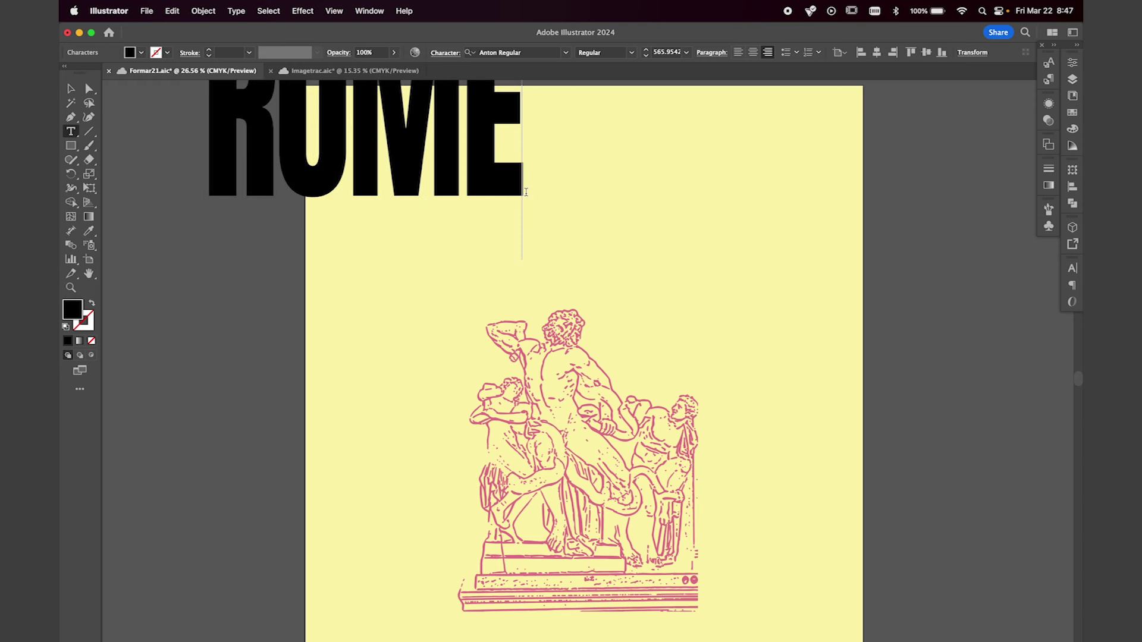
{"action": "key", "text": "Escape"}
{"action": "left_click_drag", "start_coordinate": [517, 179], "coordinate": [701, 262]}
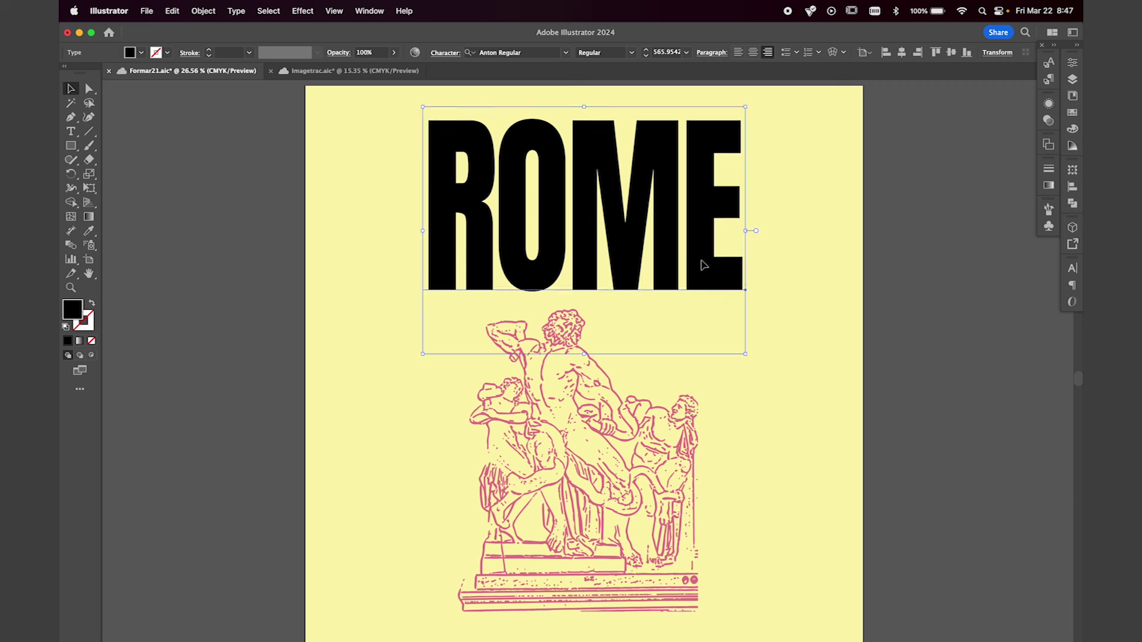
Colour ROME with the statue's pink and nudge it slightly up and left
{"action": "key", "text": "i"}
{"action": "left_click", "coordinate": [648, 406]}
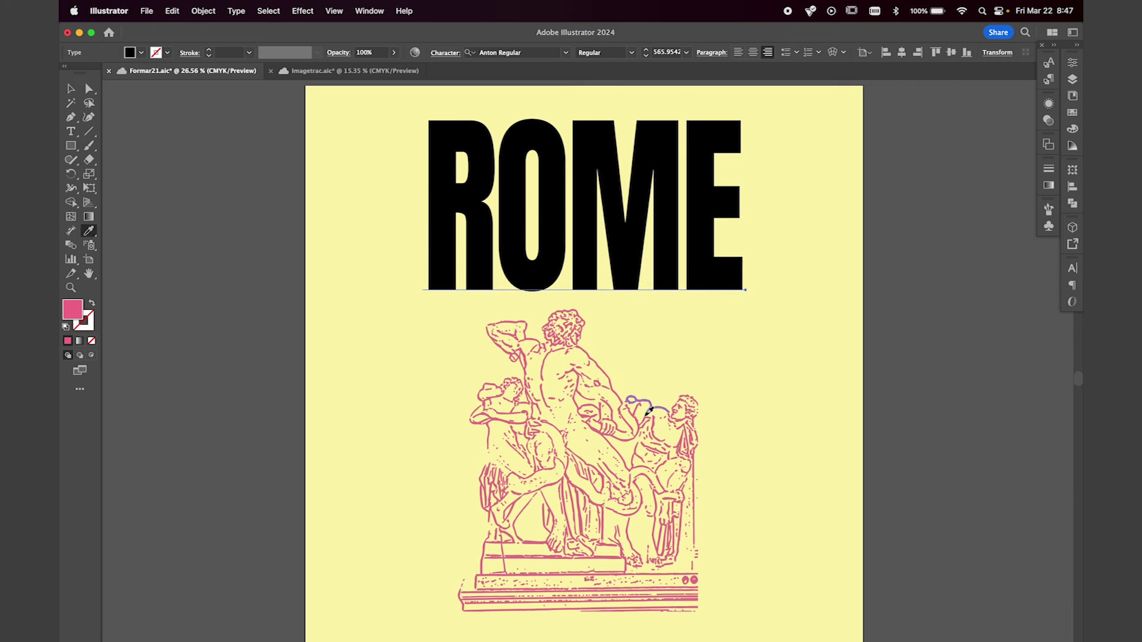
{"action": "key", "text": "v"}
{"action": "left_click", "coordinate": [777, 361]}
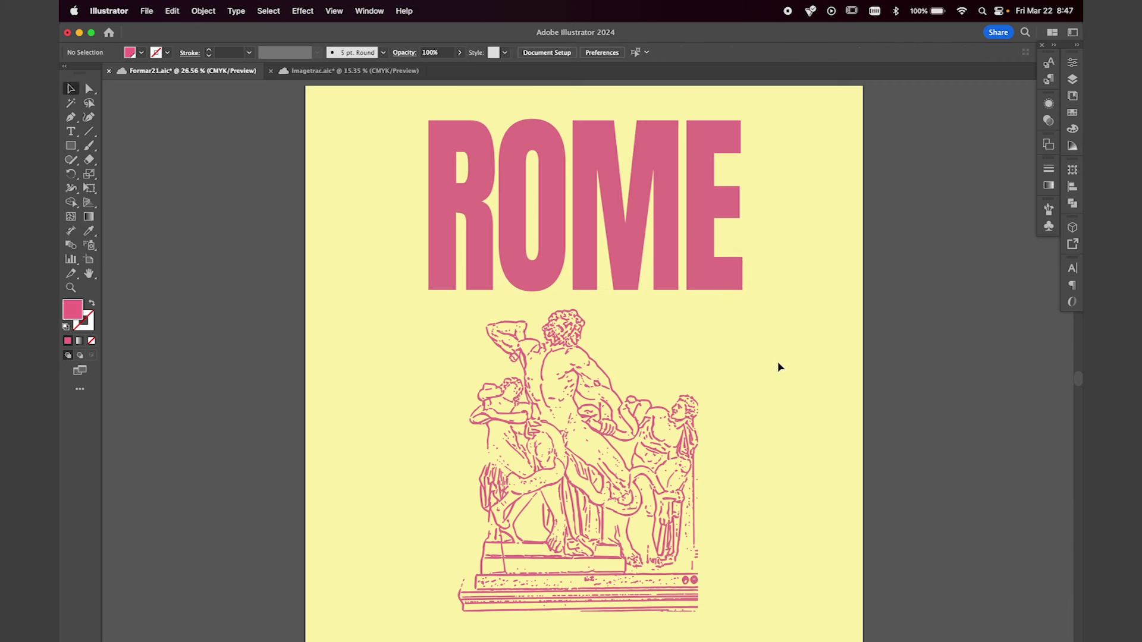
{"action": "left_click_drag", "start_coordinate": [707, 282], "coordinate": [698, 283]}
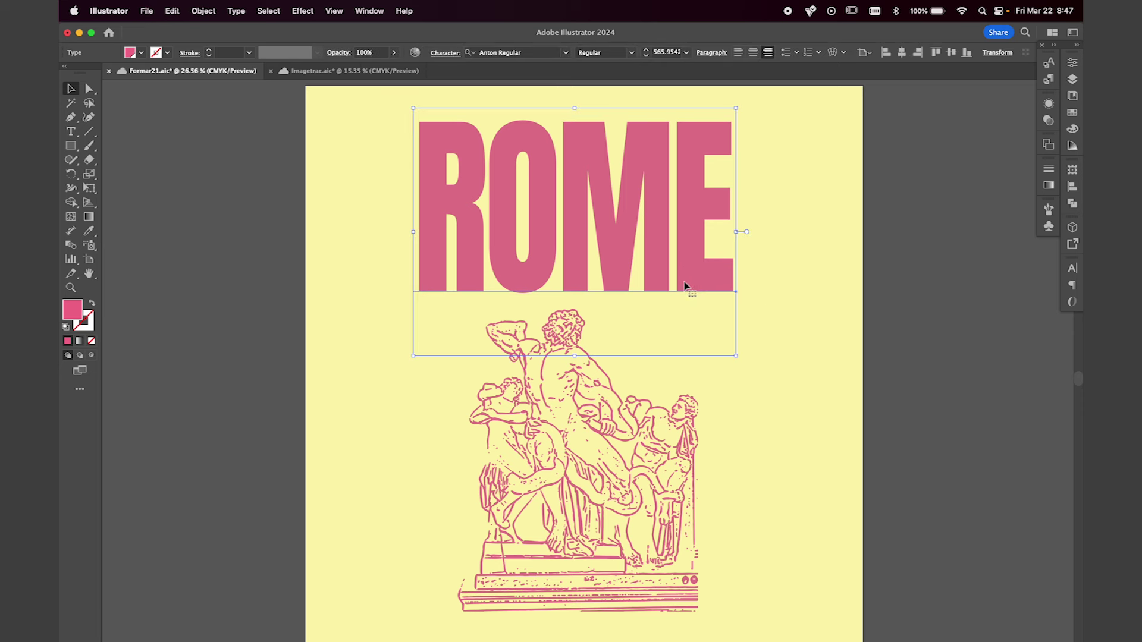
Shift the statue left and ROME right, then enlarge the statue from its top edge
{"action": "left_click_drag", "start_coordinate": [690, 423], "coordinate": [581, 424]}
{"action": "left_click_drag", "start_coordinate": [653, 256], "coordinate": [746, 265]}
{"action": "left_click", "coordinate": [505, 404]}
{"action": "left_click", "coordinate": [517, 409]}
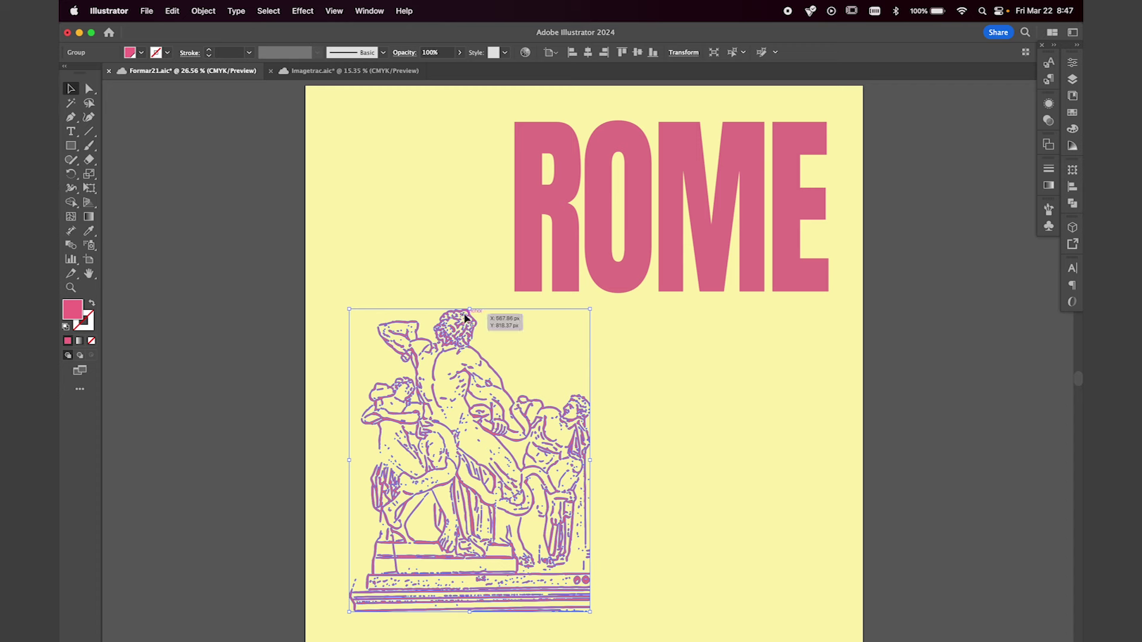
{"action": "left_click_drag", "start_coordinate": [469, 310], "coordinate": [466, 260]}
{"action": "mouse_move", "coordinate": [504, 497]}
{"action": "left_mouse_down"}
{"action": "mouse_move", "coordinate": [512, 521]}
{"action": "mouse_move", "coordinate": [506, 512]}
{"action": "left_mouse_up"}
Shrink the statue slightly, lower ROME, then move both up together
{"action": "scroll", "coordinate": [598, 333], "scroll_direction": "down", "scroll_amount": 1}
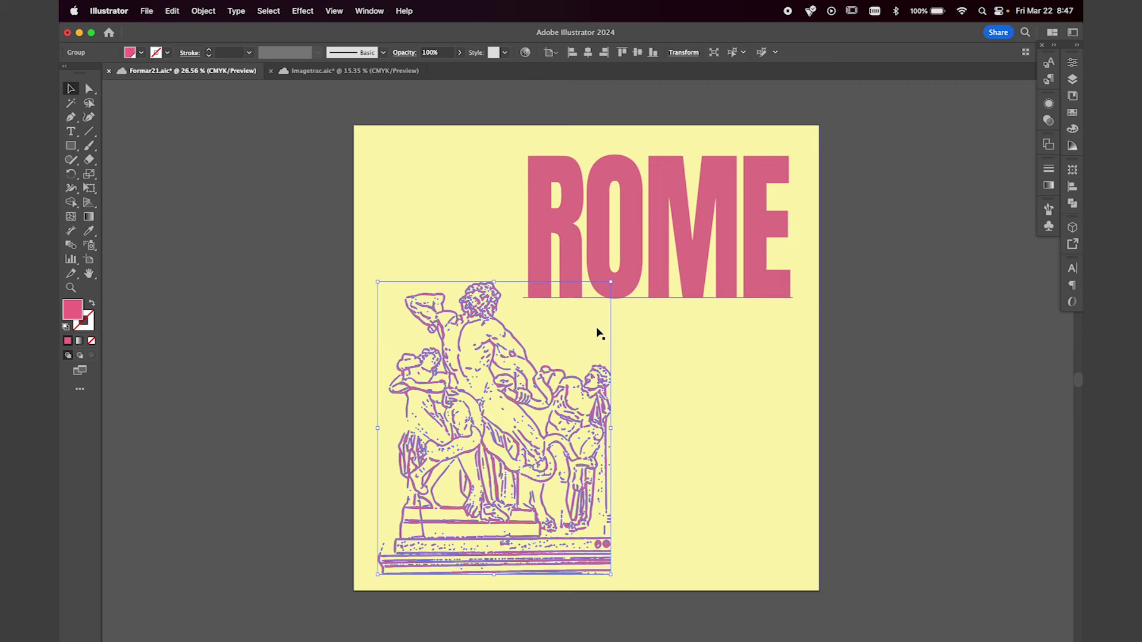
{"action": "left_click_drag", "start_coordinate": [610, 427], "coordinate": [604, 428]}
{"action": "left_click_drag", "start_coordinate": [761, 272], "coordinate": [760, 291]}
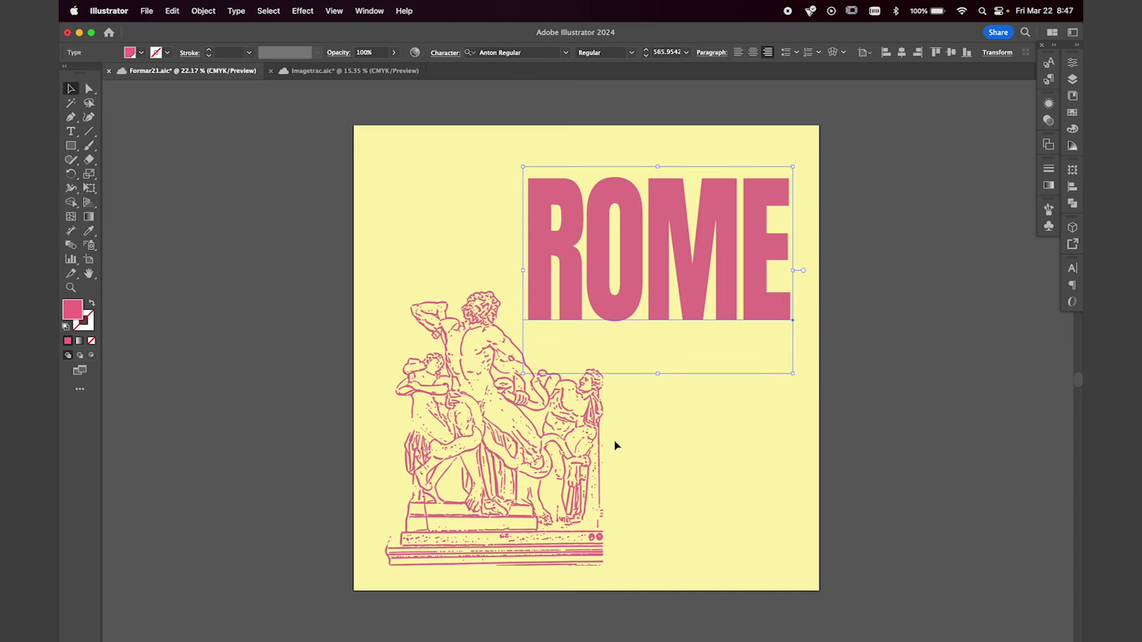
{"action": "left_click", "coordinate": [619, 422]}
{"action": "left_click", "coordinate": [600, 419]}
{"action": "left_click", "coordinate": [624, 319], "text": "shift"}
{"action": "left_click_drag", "start_coordinate": [625, 319], "coordinate": [625, 308]}
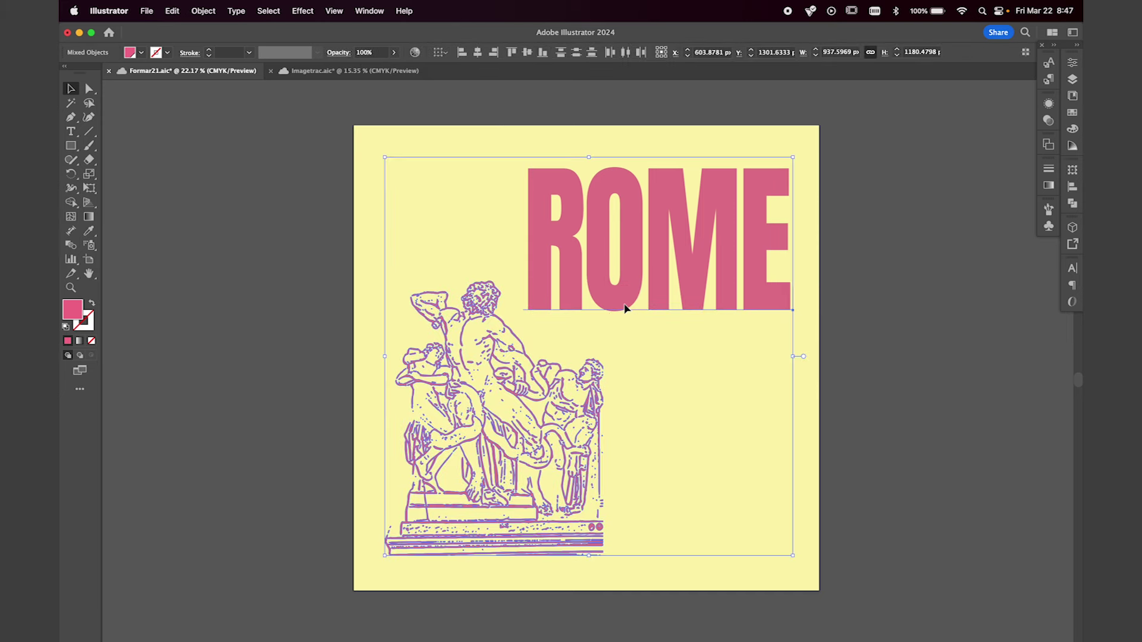
Add placeholder point text beside the statue's base in Helvetica Neue
{"action": "left_click", "coordinate": [679, 428]}
{"action": "key", "text": "t"}
{"action": "left_click", "coordinate": [669, 500]}
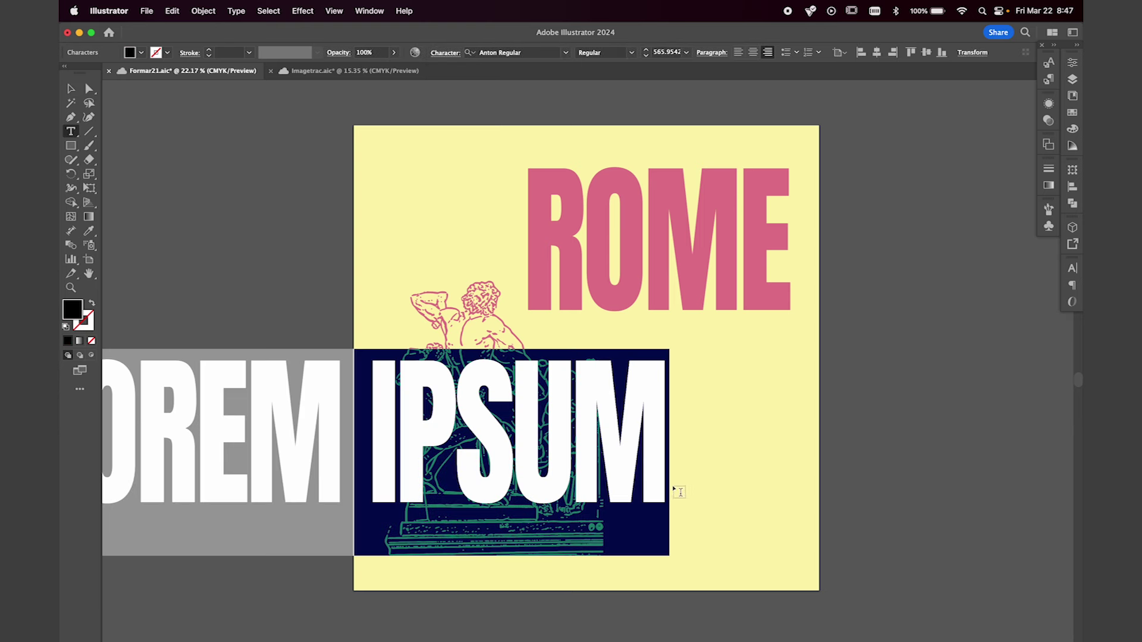
{"action": "left_click", "coordinate": [1073, 268]}
{"action": "left_click", "coordinate": [1003, 280]}
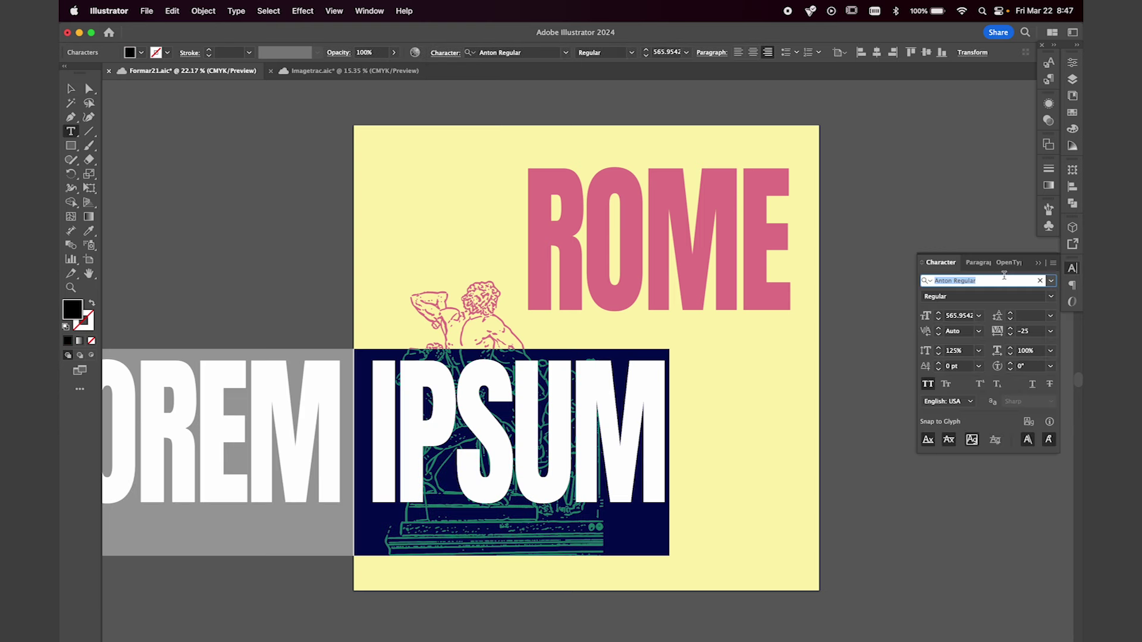
{"action": "left_click", "coordinate": [1051, 281]}
{"action": "scroll", "coordinate": [985, 357], "scroll_direction": "up", "scroll_amount": 2}
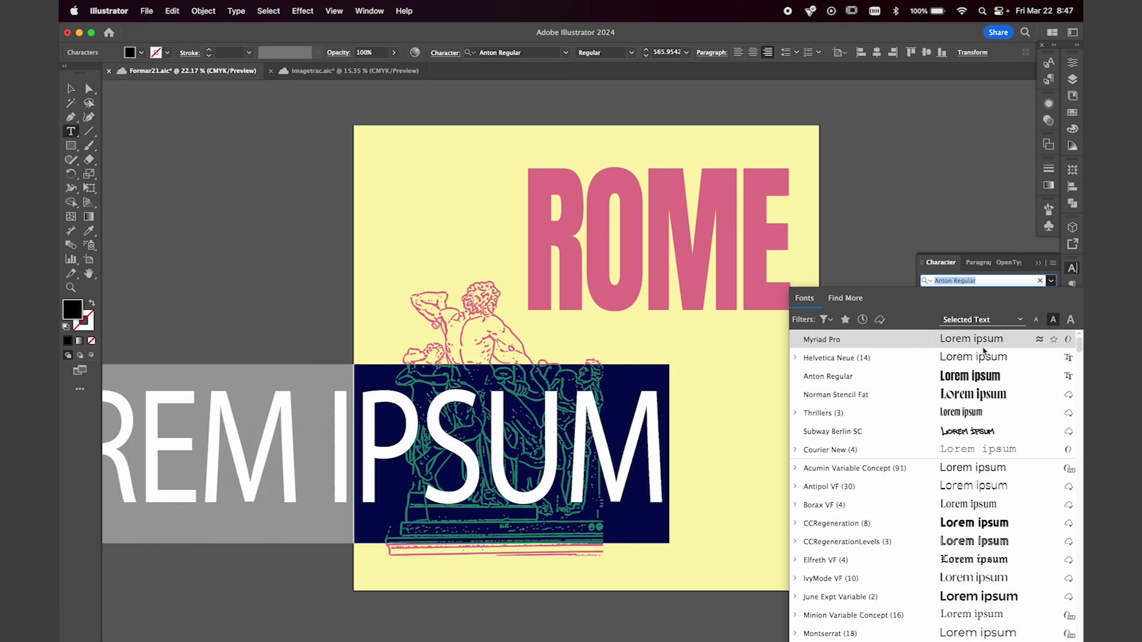
{"action": "left_click", "coordinate": [984, 356]}
Set the placeholder to 48 pt, 100% leading and Medium weight
{"action": "left_click", "coordinate": [978, 315]}
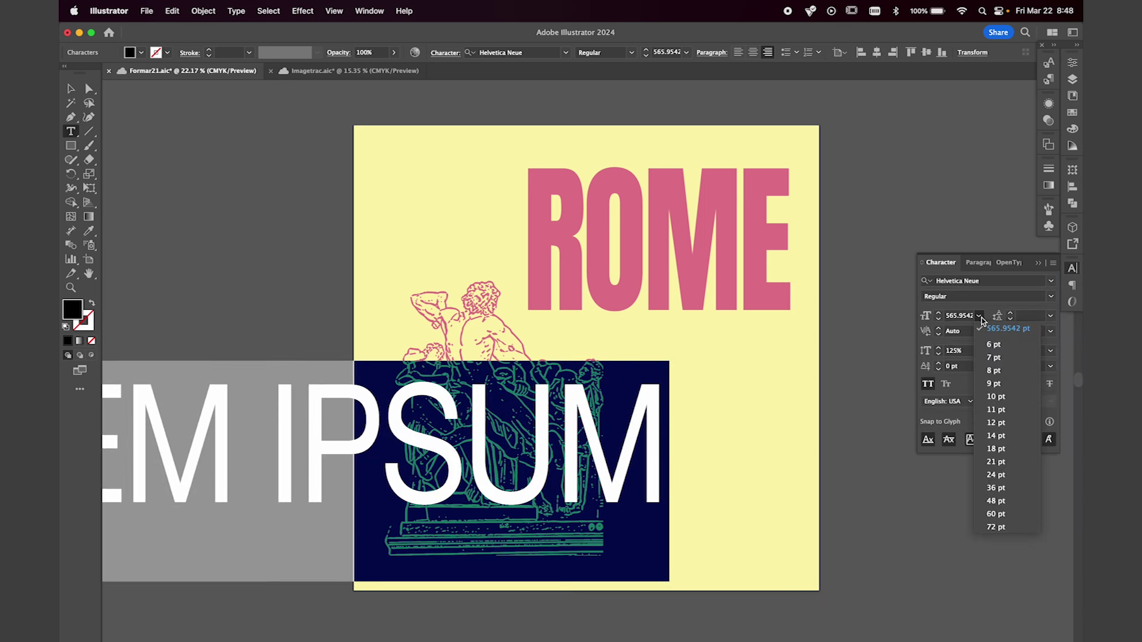
{"action": "left_click", "coordinate": [1001, 501]}
{"action": "left_click", "coordinate": [978, 351]}
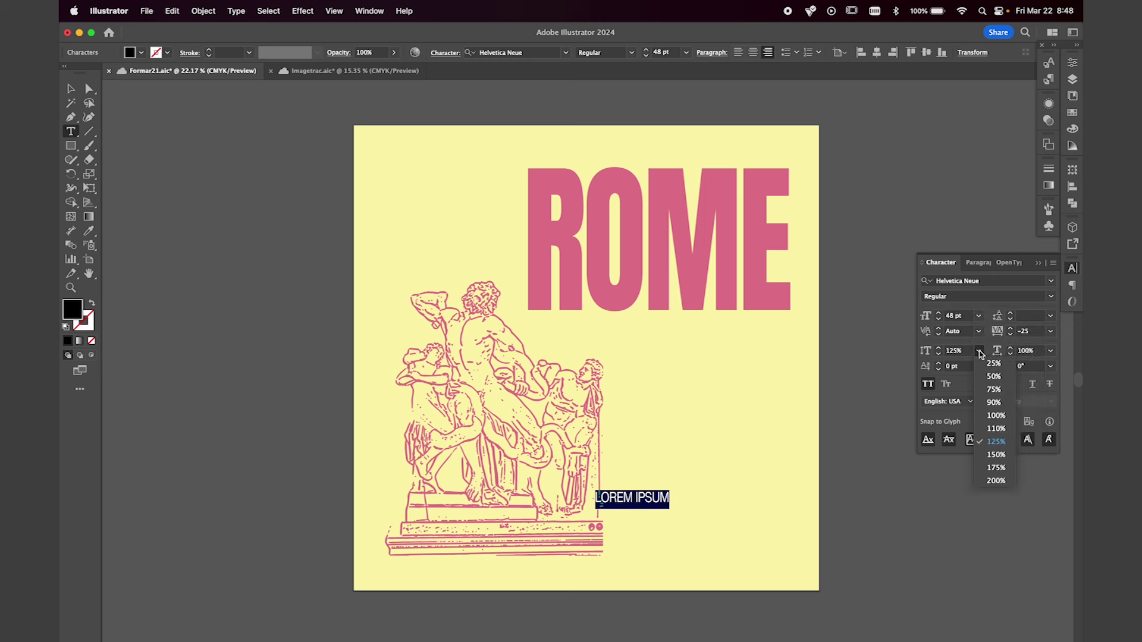
{"action": "left_click", "coordinate": [993, 416]}
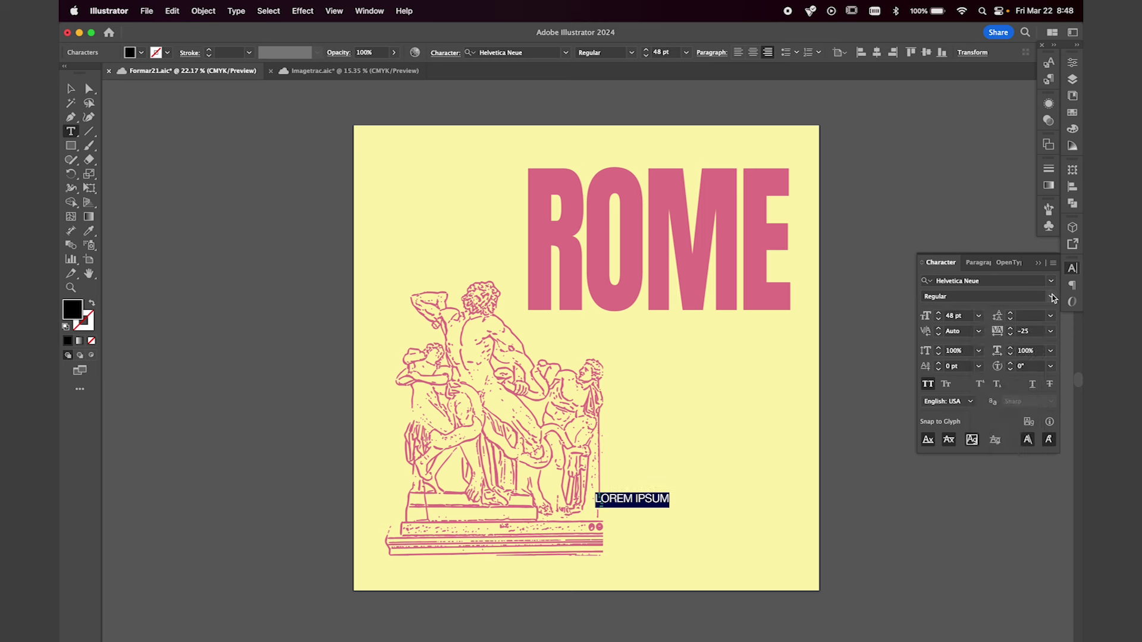
{"action": "left_click", "coordinate": [1052, 296]}
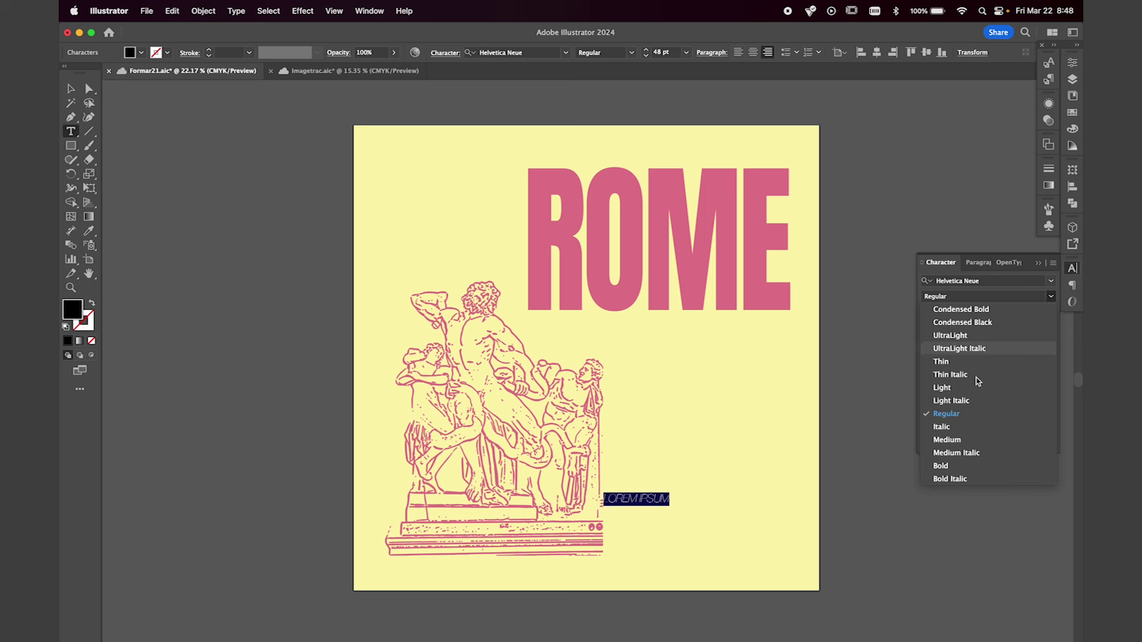
{"action": "left_click", "coordinate": [951, 441]}
Change the placeholder to '1506' and colour it with the statue's pink
{"action": "type", "text": "1"}
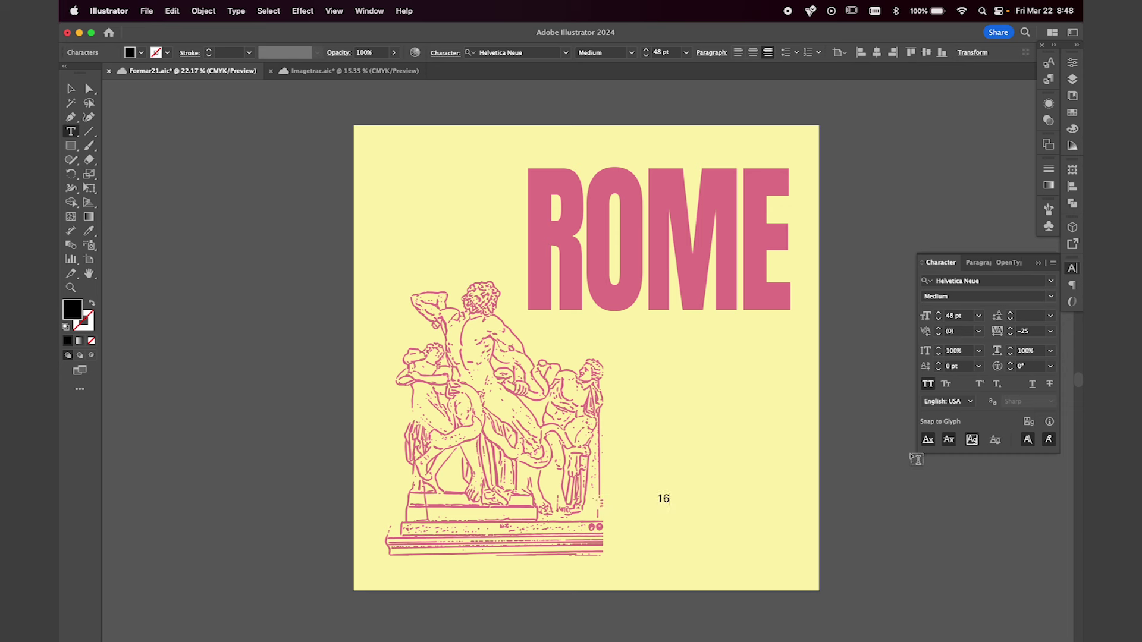
{"action": "type", "text": "506"}
{"action": "key", "text": "Escape"}
{"action": "key", "text": "i"}
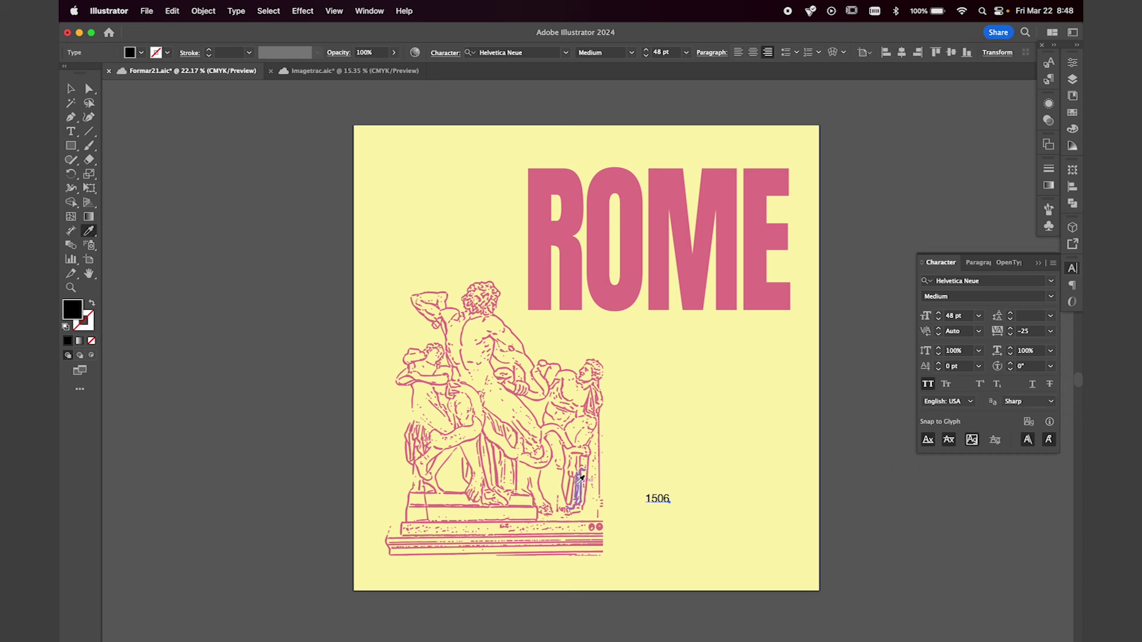
{"action": "left_click", "coordinate": [581, 478]}
{"action": "key", "text": "v"}
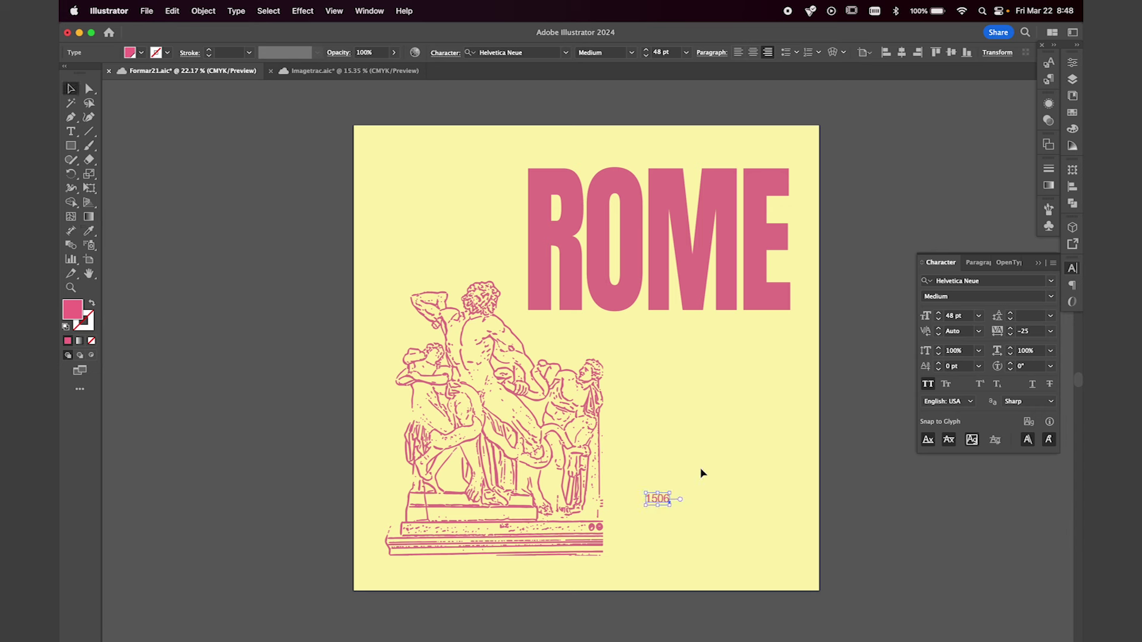
Set 1506 to 0 tracking, Bold style and 60 pt size
{"action": "left_click", "coordinate": [1050, 330]}
{"action": "left_click", "coordinate": [1027, 425]}
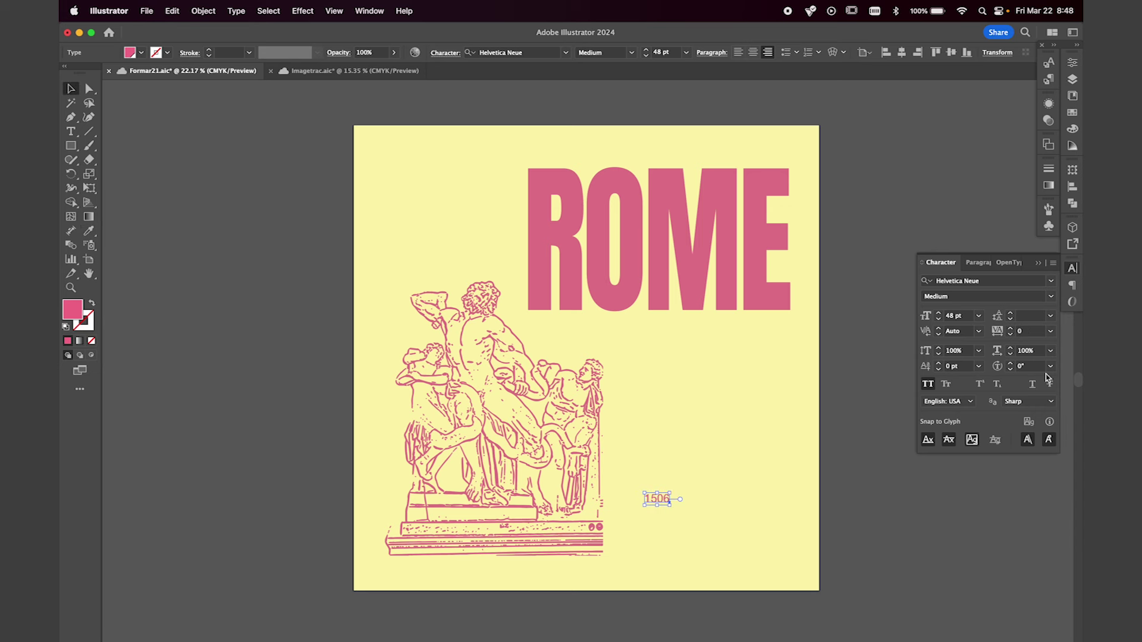
{"action": "left_click", "coordinate": [1051, 296]}
{"action": "left_click", "coordinate": [951, 468]}
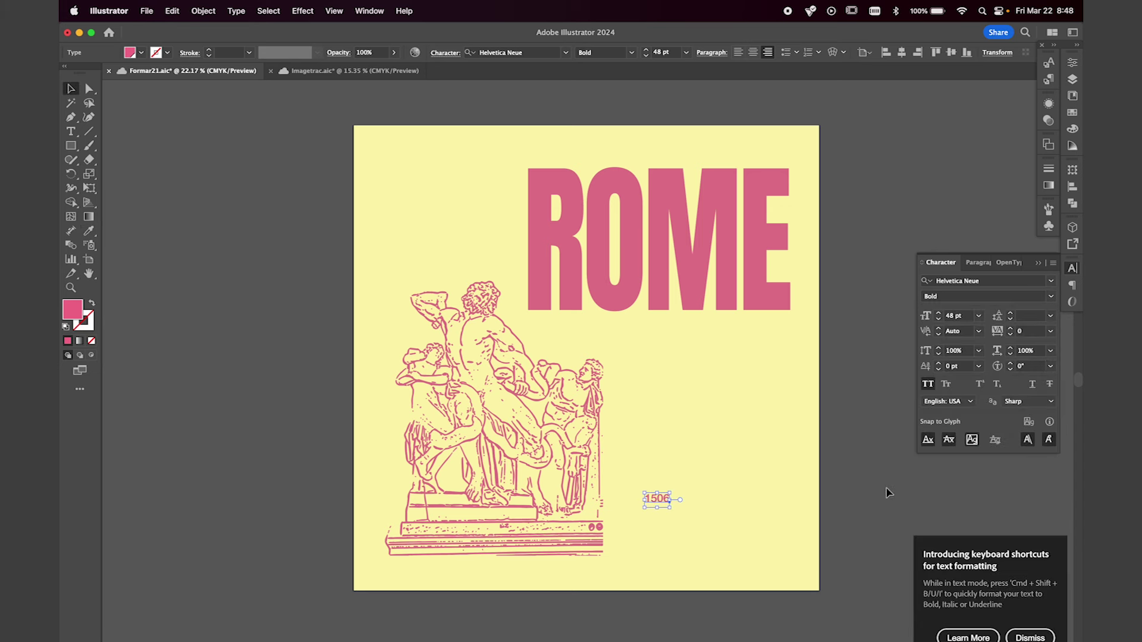
{"action": "left_click", "coordinate": [977, 316]}
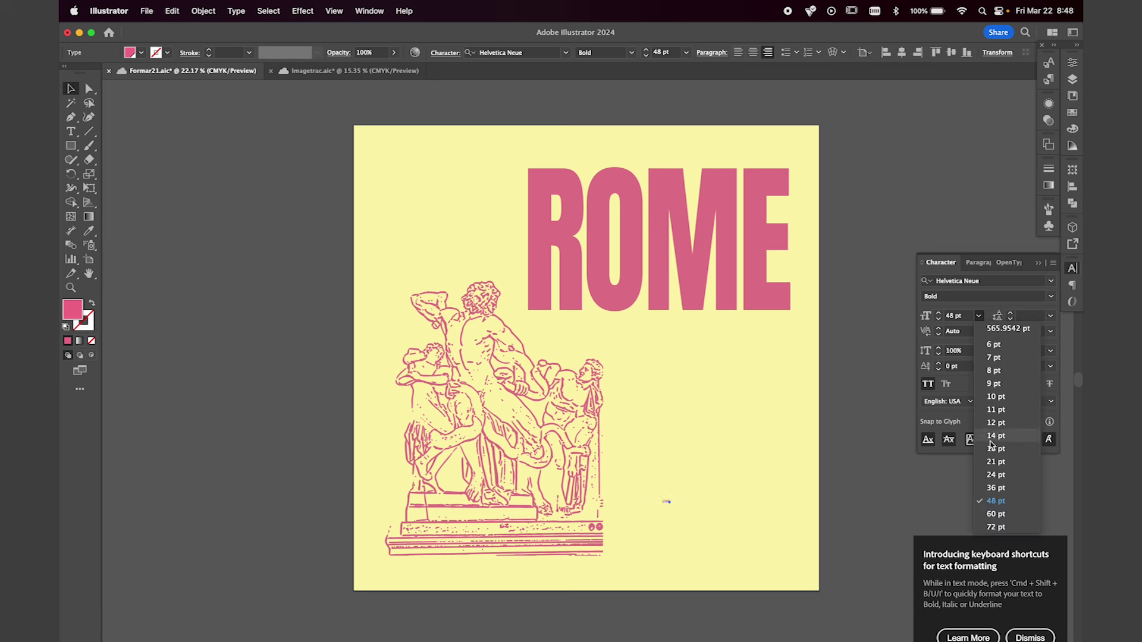
{"action": "left_click", "coordinate": [1004, 521]}
Position 1506 just under the E at the right end of ROME
{"action": "left_click", "coordinate": [862, 513]}
{"action": "left_click_drag", "start_coordinate": [671, 502], "coordinate": [775, 326]}
{"action": "scroll", "coordinate": [717, 552], "scroll_direction": "up", "scroll_amount": 1}
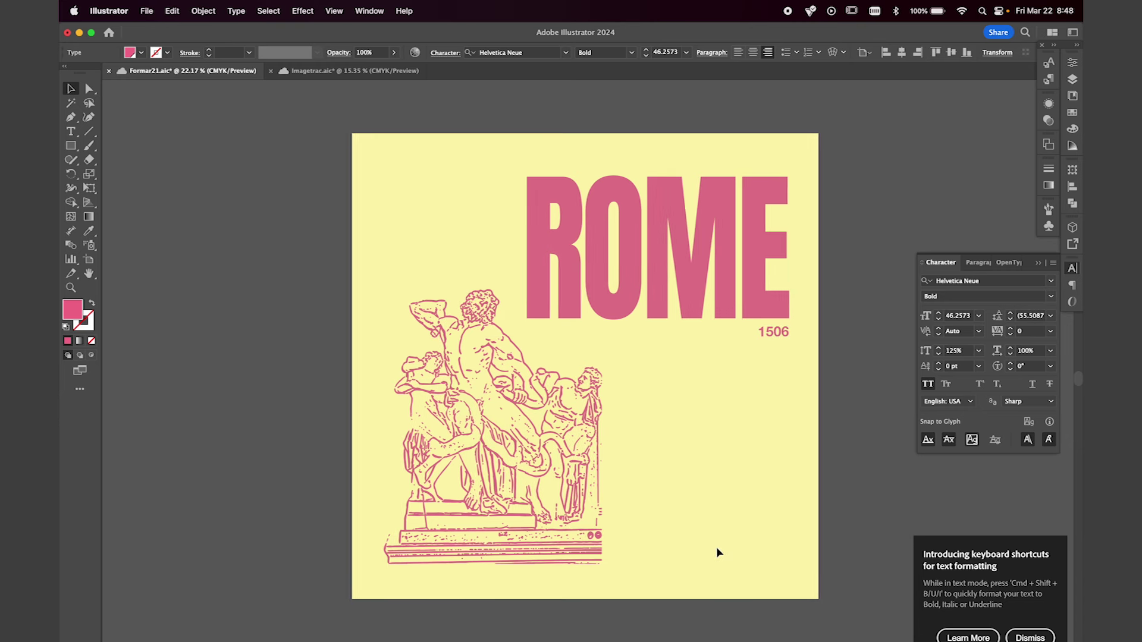
{"action": "scroll", "coordinate": [702, 493], "scroll_direction": "up", "scroll_amount": 1}
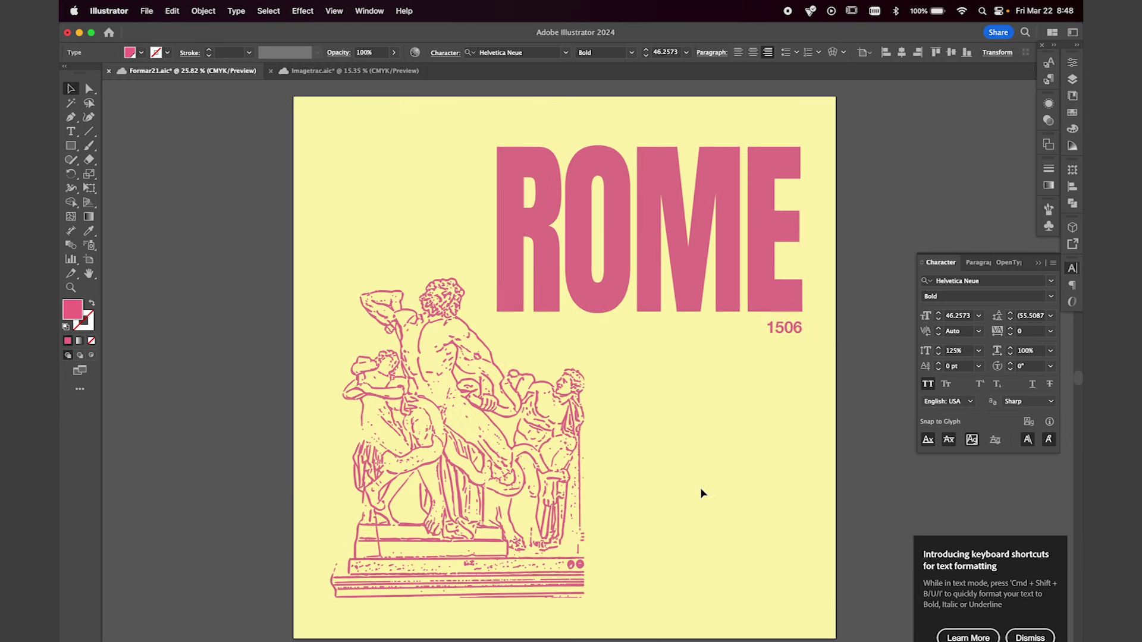
{"action": "scroll", "coordinate": [702, 493], "scroll_direction": "left", "scroll_amount": 2}
{"action": "left_click_drag", "start_coordinate": [803, 321], "coordinate": [806, 316]}
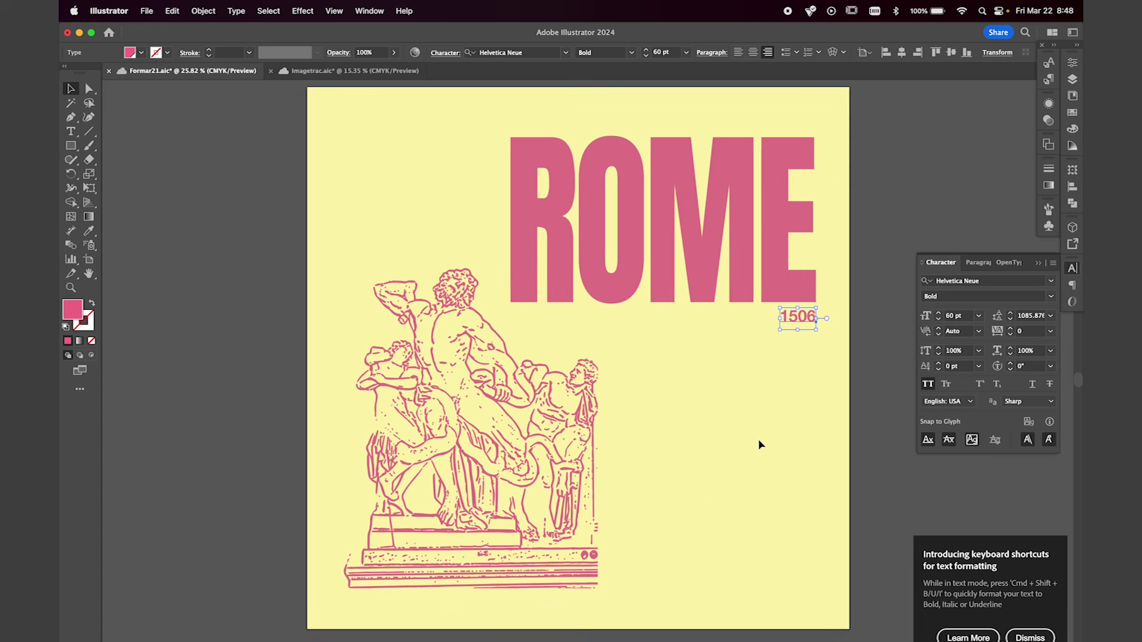
Paste the two-line credit 'HAGESANDROS / POLYDOROS | ATHENEDOROS' into the bottom-right corner
{"action": "left_click", "coordinate": [702, 572]}
{"action": "key", "text": "super+v"}
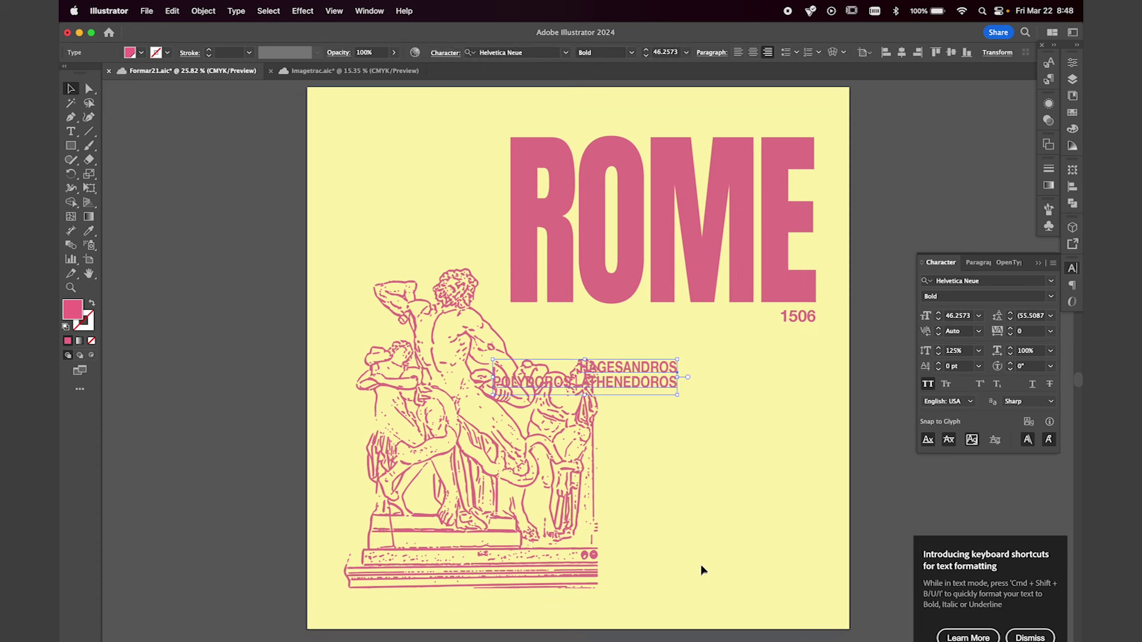
{"action": "left_click_drag", "start_coordinate": [659, 384], "coordinate": [791, 577]}
{"action": "left_click", "coordinate": [866, 494]}
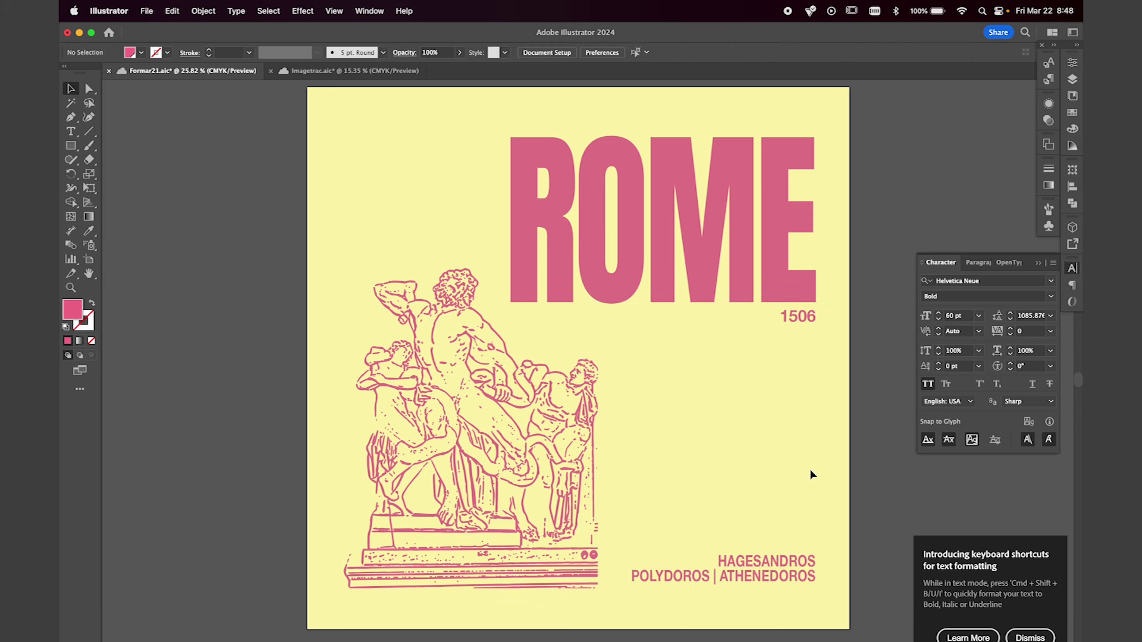
Switch to full-screen mode to view the poster without the interface
{"action": "key", "text": "f"}
{"action": "key", "text": "f"}
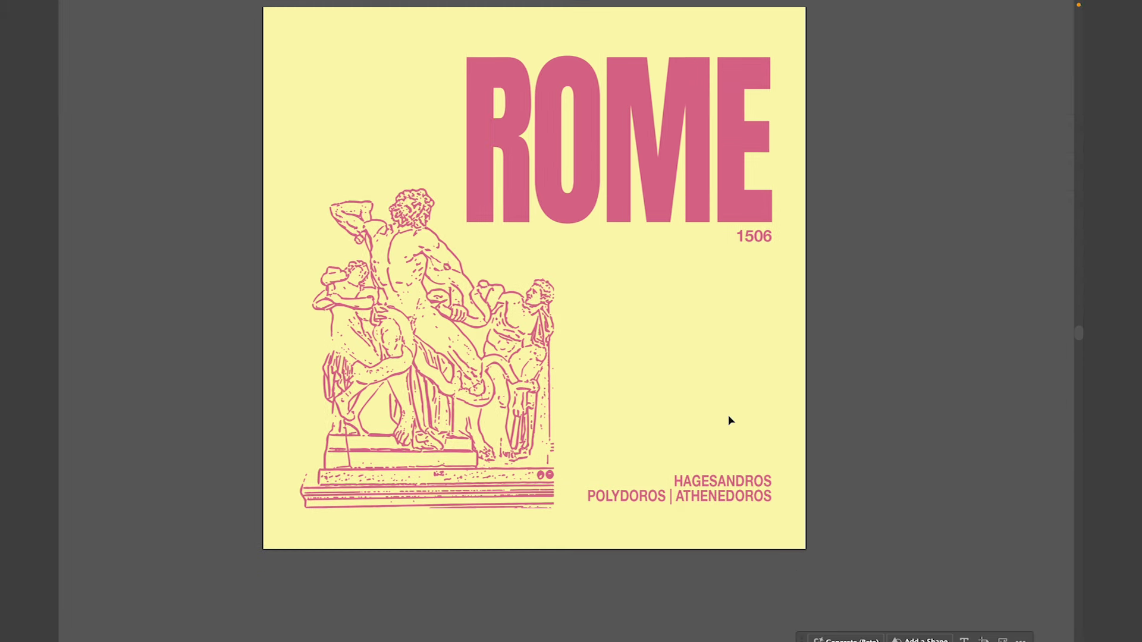
{"action": "scroll", "coordinate": [727, 414], "scroll_direction": "up", "scroll_amount": 3}
{"action": "scroll", "coordinate": [727, 414], "scroll_direction": "down", "scroll_amount": 3}
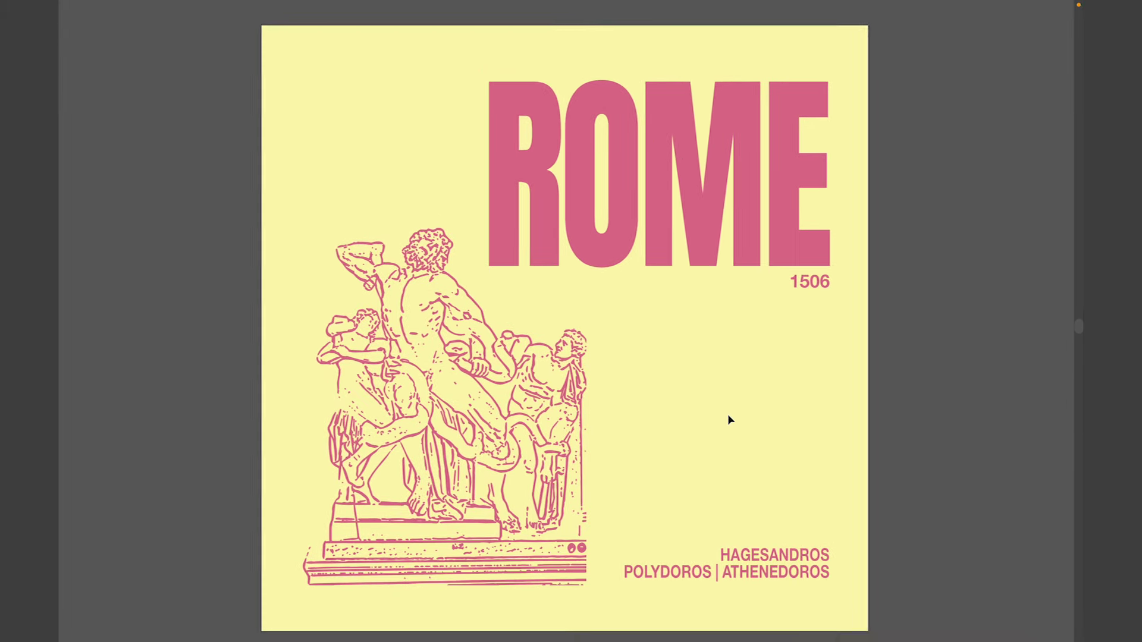
{"action": "scroll", "coordinate": [730, 420], "scroll_direction": "up", "scroll_amount": 1}
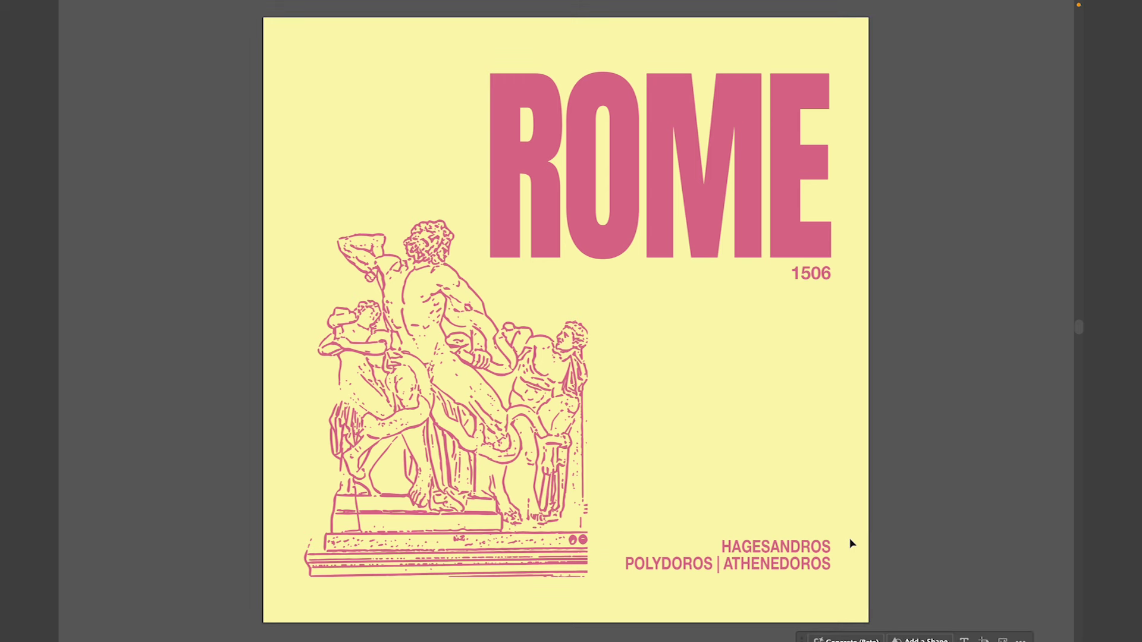
Enlarge the statue slightly from its top-left corner, then select and deselect all artwork
{"action": "left_click", "coordinate": [583, 350]}
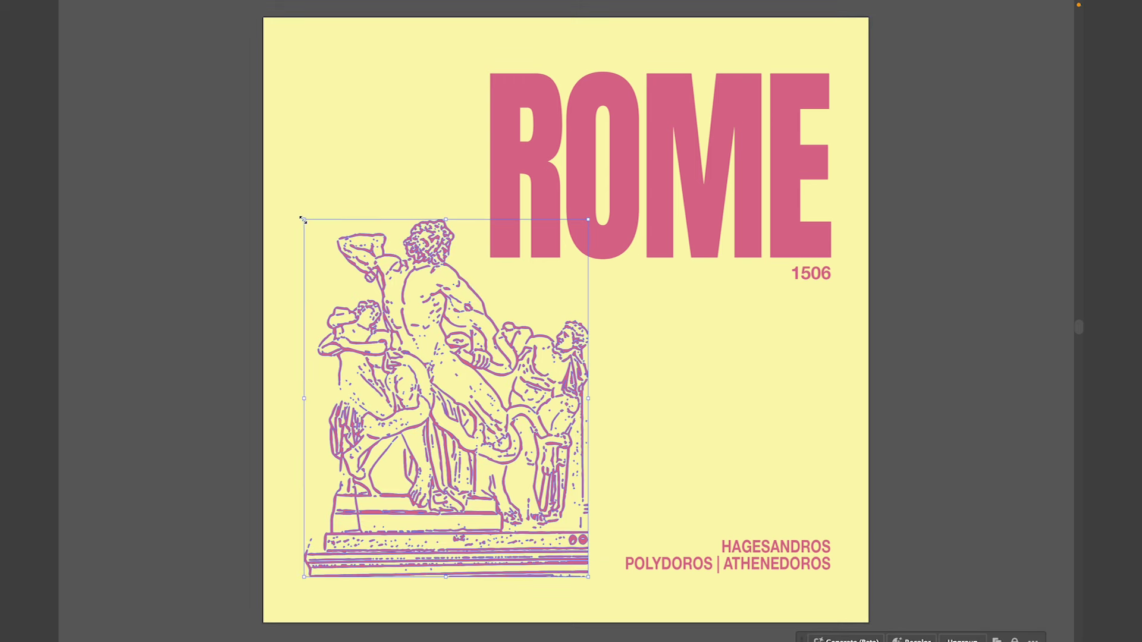
{"action": "mouse_move", "coordinate": [304, 220]}
{"action": "left_mouse_down"}
{"action": "mouse_move", "coordinate": [289, 204]}
{"action": "mouse_move", "coordinate": [298, 207]}
{"action": "left_mouse_up"}
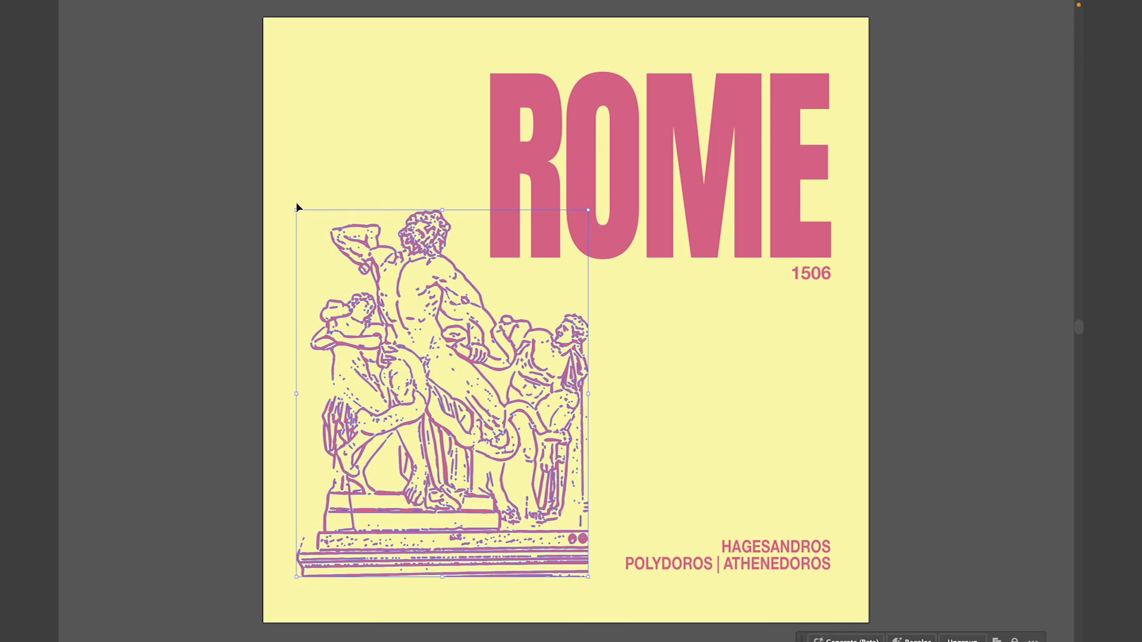
{"action": "left_click", "coordinate": [899, 352]}
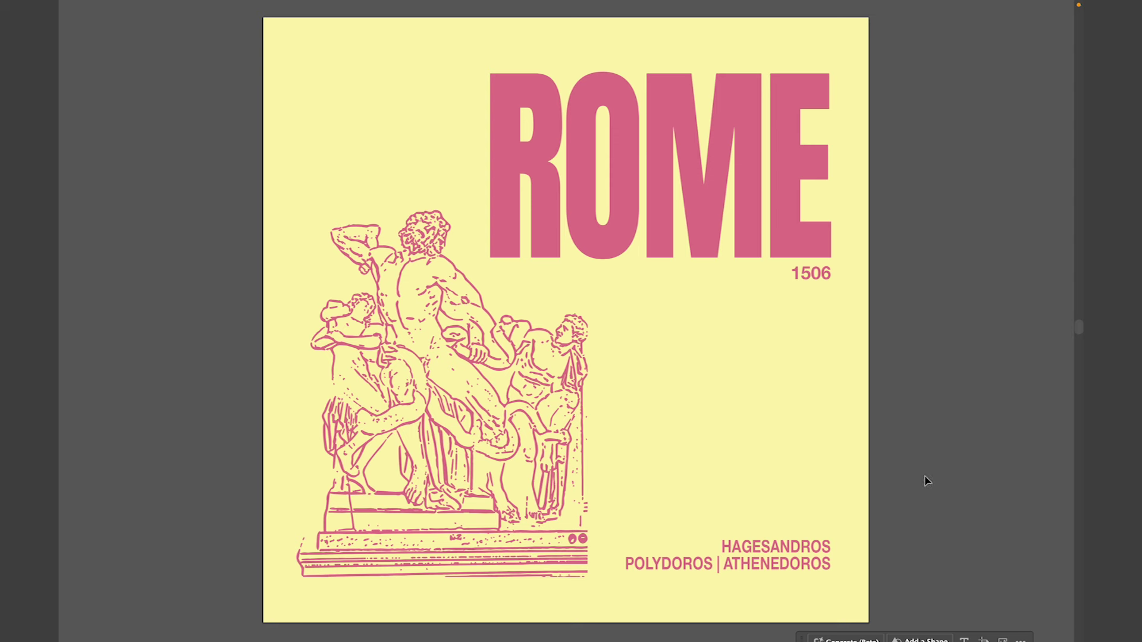
{"action": "left_click_drag", "start_coordinate": [909, 573], "coordinate": [329, 110]}
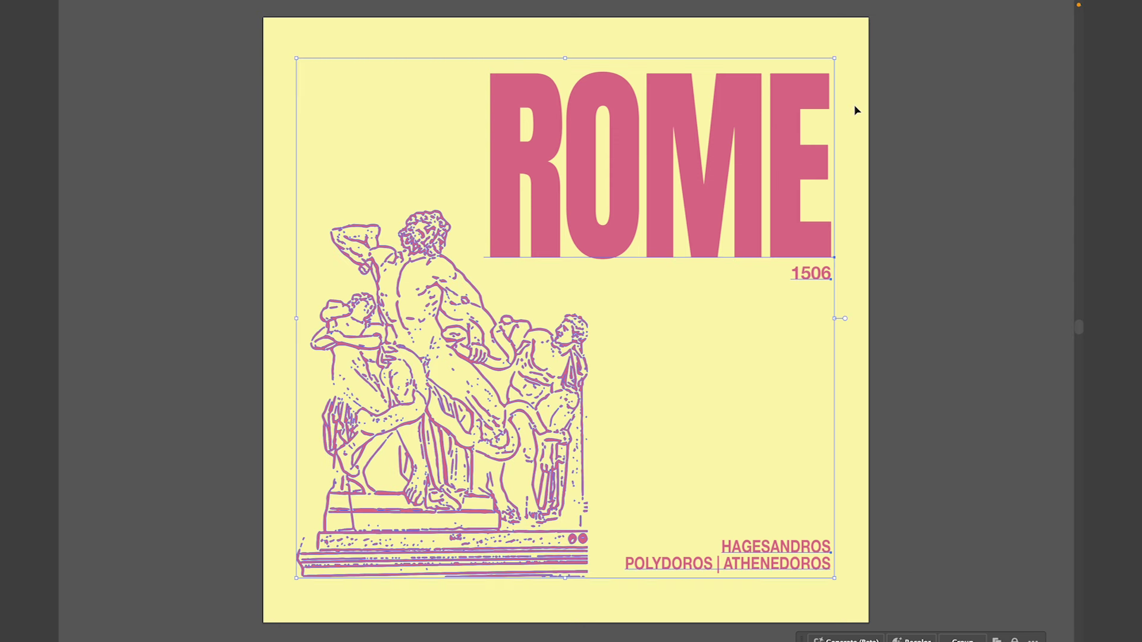
{"action": "left_click", "coordinate": [956, 134]}
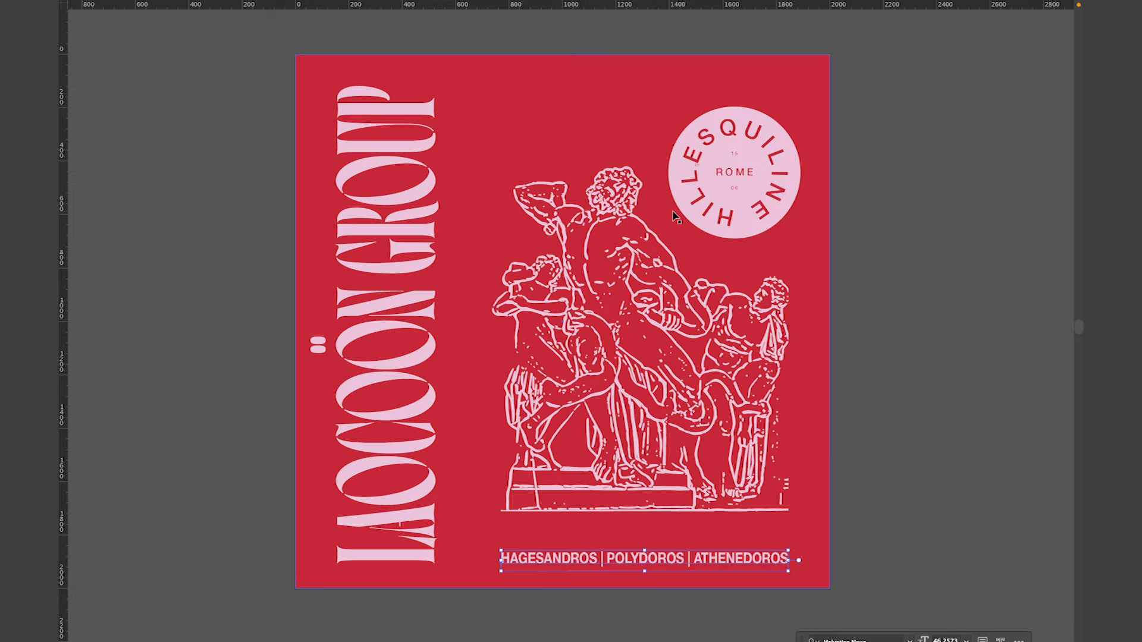
Zoom and pan across the red Laocoön Group poster to view the statue and badge
{"action": "scroll", "coordinate": [675, 215], "scroll_direction": "up", "scroll_amount": 2}
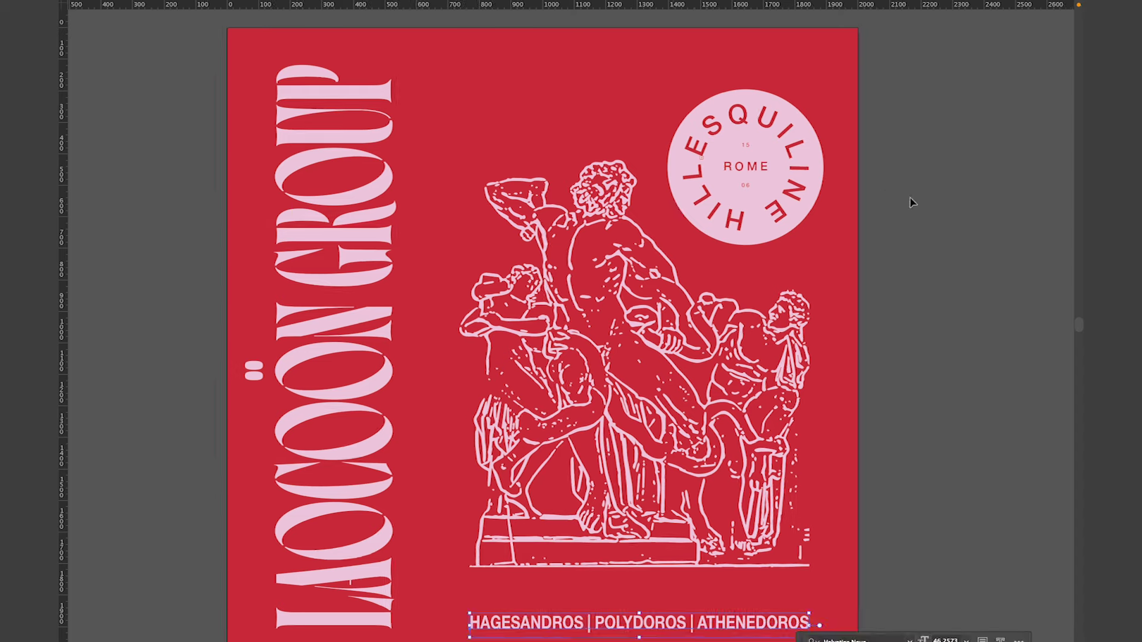
{"action": "scroll", "coordinate": [921, 206], "scroll_direction": "down", "scroll_amount": 2}
{"action": "scroll", "coordinate": [921, 205], "scroll_direction": "left", "scroll_amount": 2}
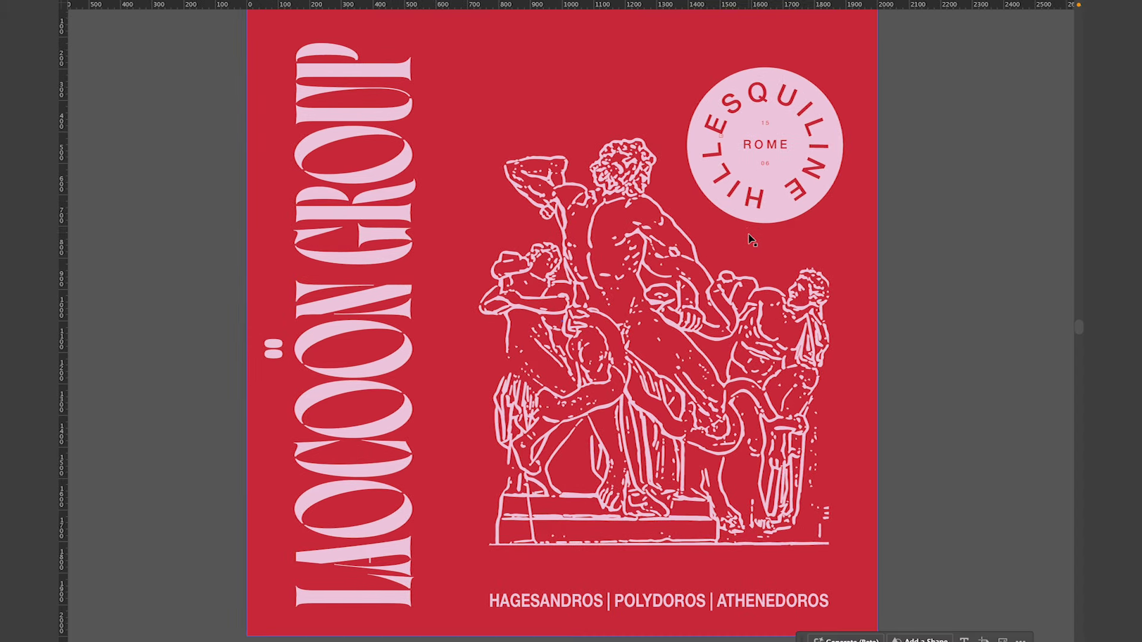
{"action": "scroll", "coordinate": [750, 239], "scroll_direction": "down", "scroll_amount": 2}
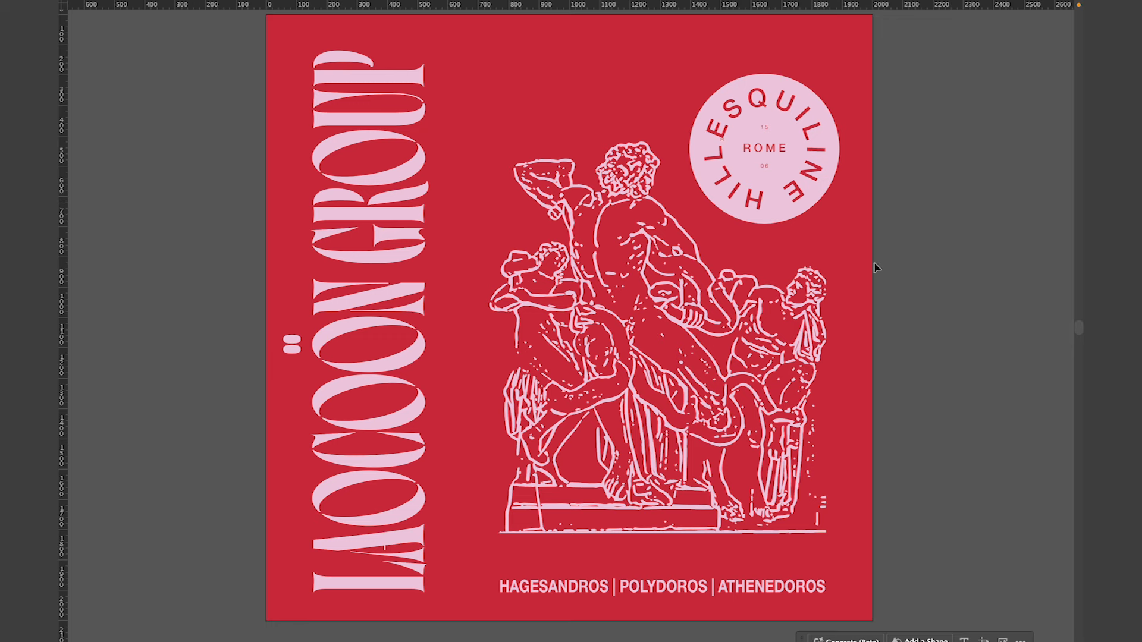
Try recolouring the statue line art lavender, then undo it to keep the pale pink
{"action": "left_click", "coordinate": [806, 334]}
{"action": "key", "text": "ctrl+z"}
{"action": "scroll", "coordinate": [949, 291], "scroll_direction": "up", "scroll_amount": 1}
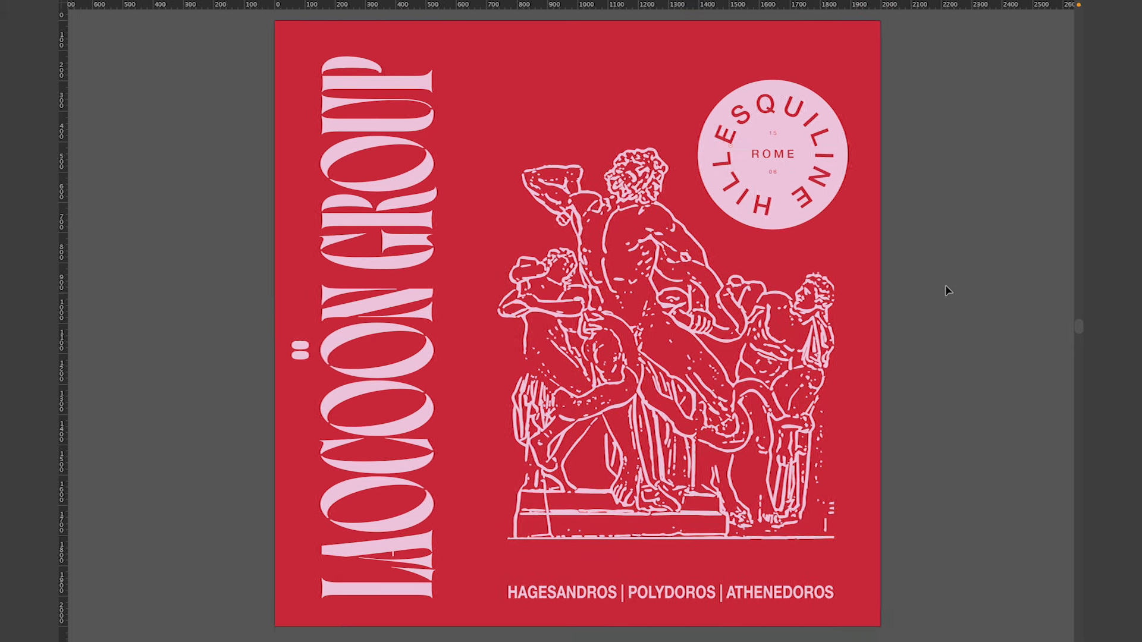